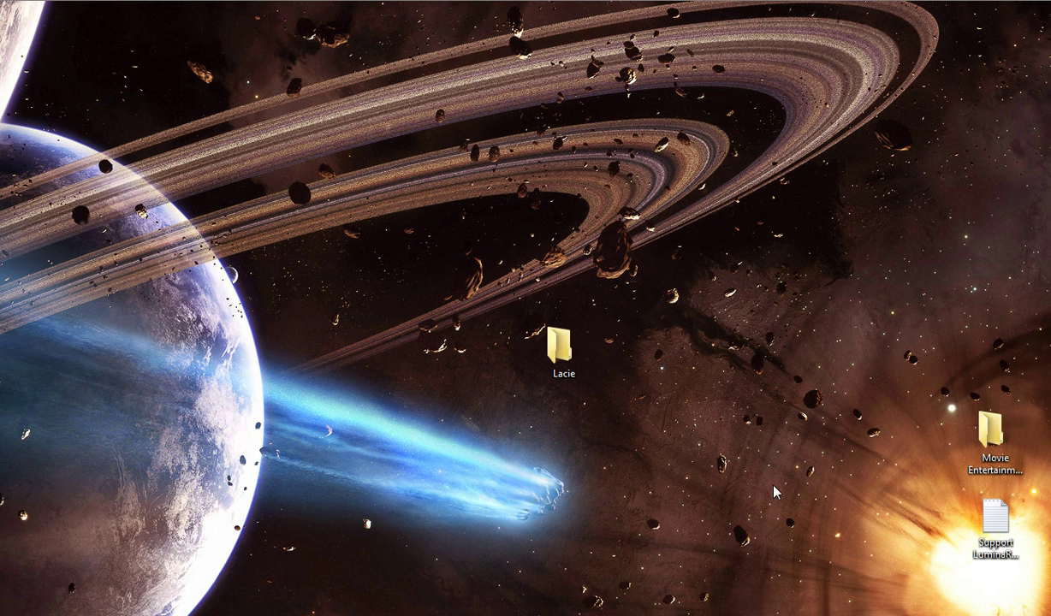
Open Lacie.gat from the Lacie folder on the desktop in GatWalker
mouse_move(963, 613)
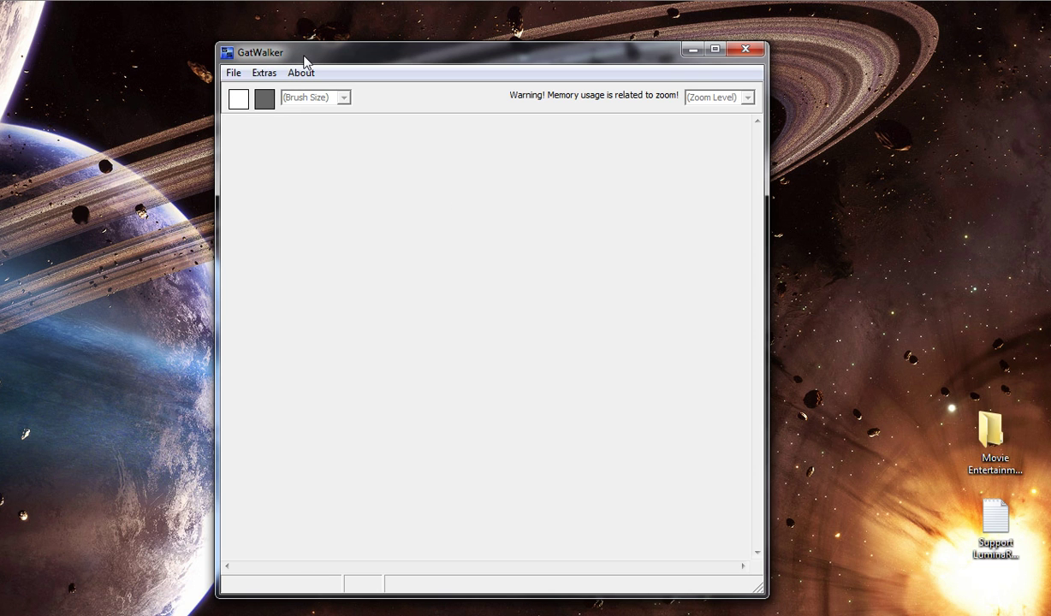
click(233, 77)
click(257, 92)
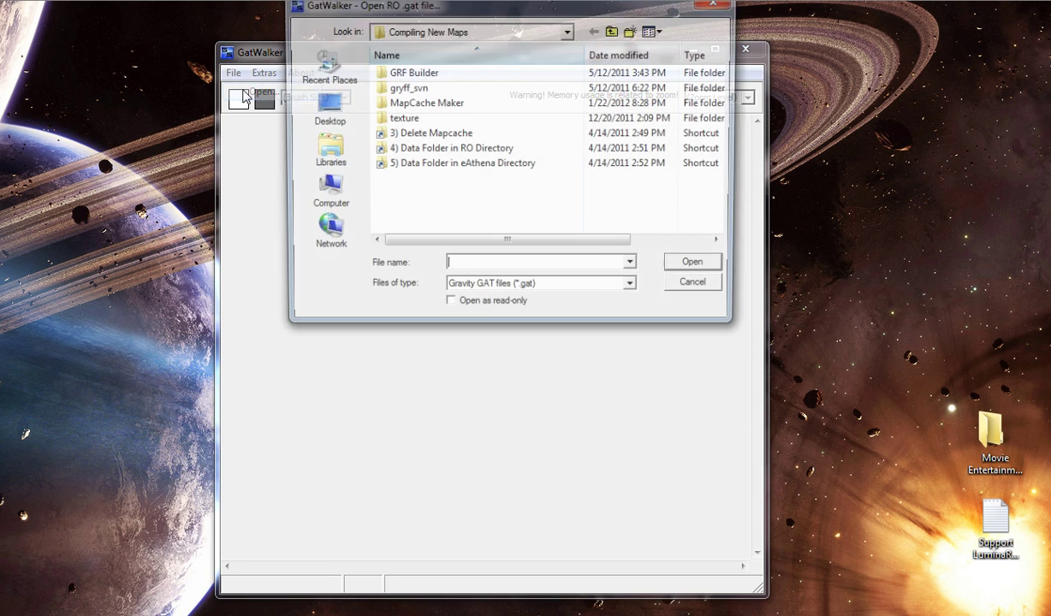
click(325, 109)
drag(408, 245, 519, 247)
double_click(389, 97)
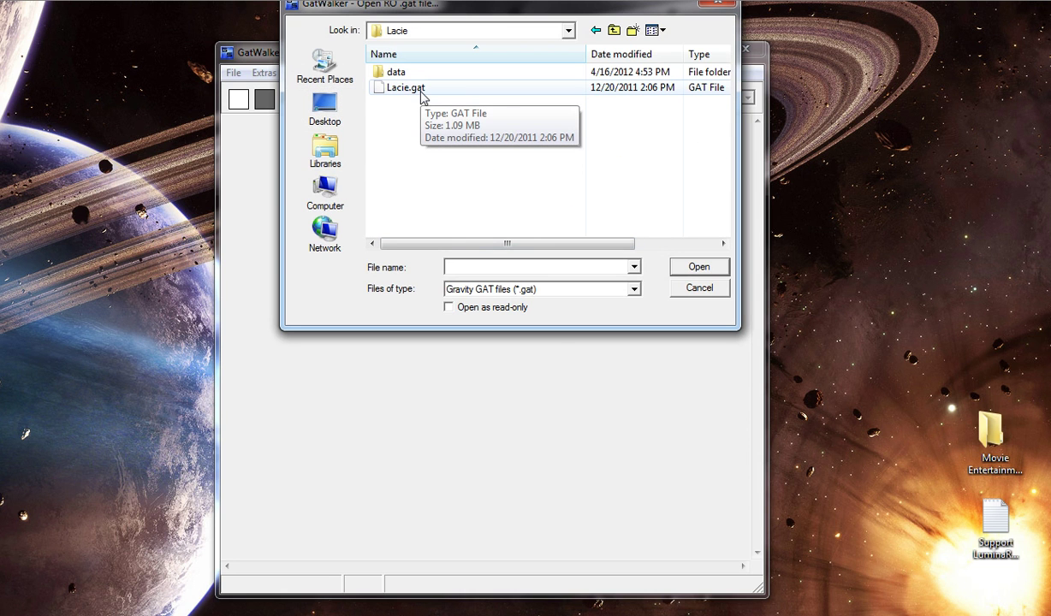
double_click(420, 90)
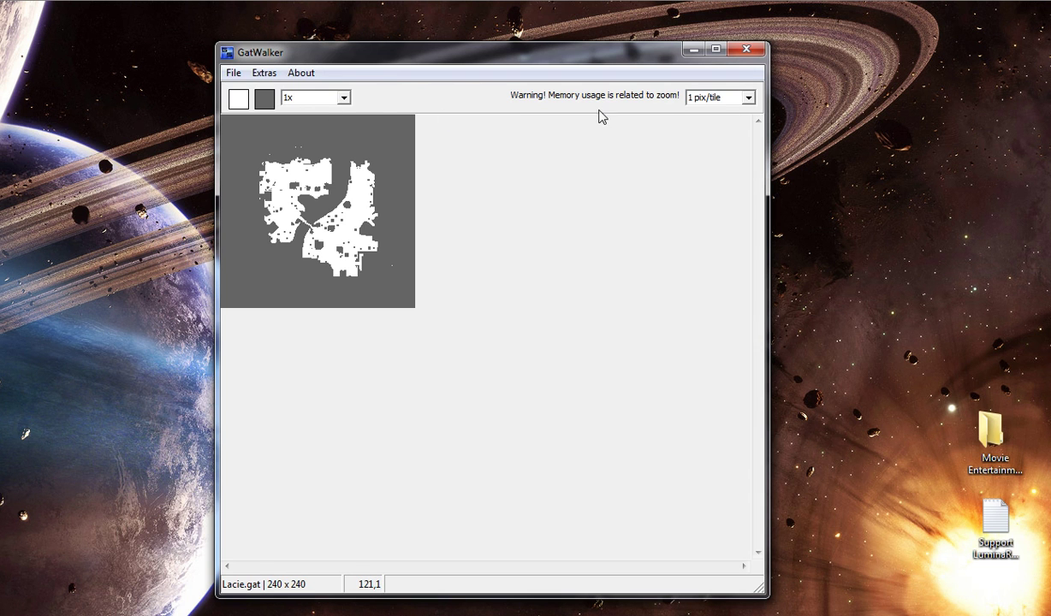
Export the map at 1 pix/tile as a bitmap image named Lacie in the Lacie folder
drag(721, 96, 631, 98)
click(718, 100)
click(264, 74)
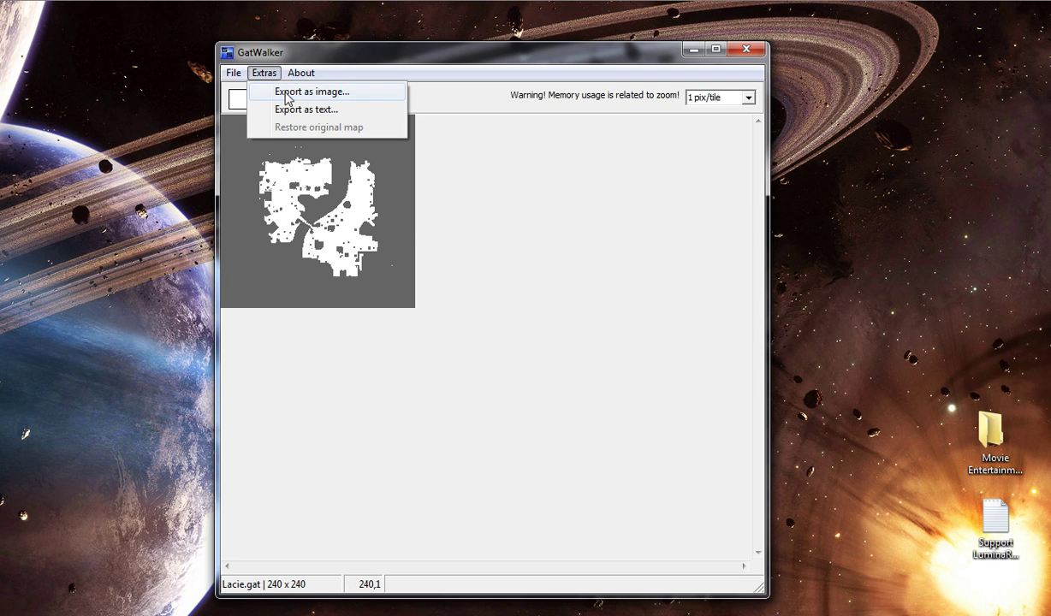
click(276, 92)
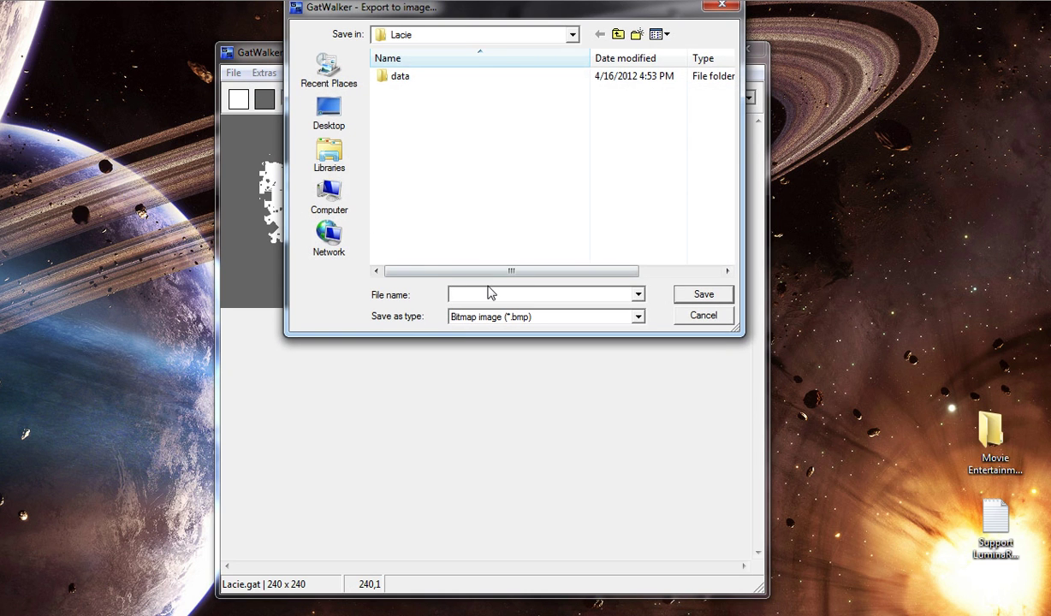
drag(383, 9, 547, 74)
text(Lacie)
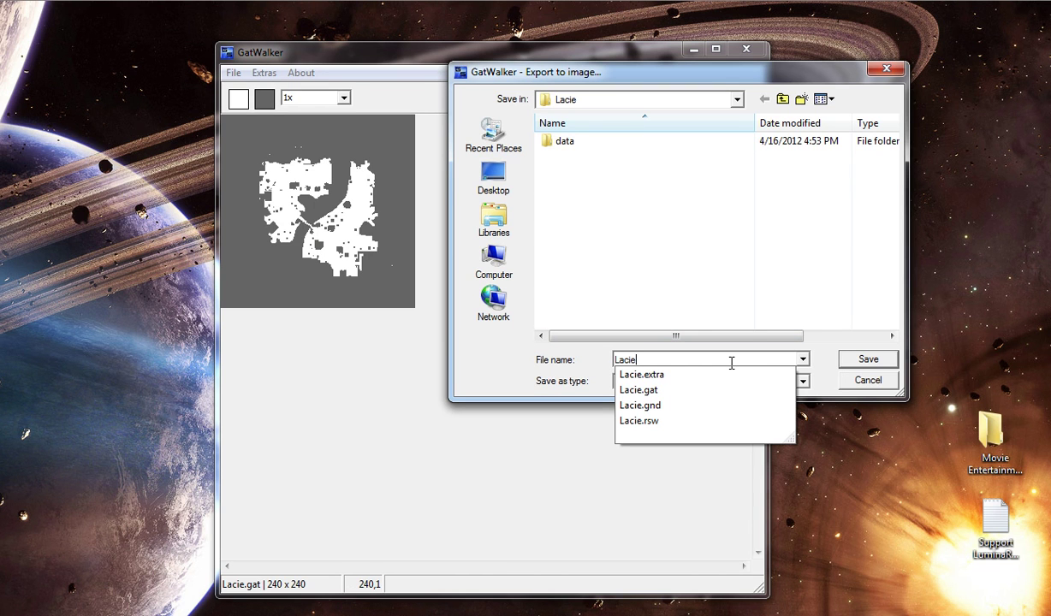
click(859, 359)
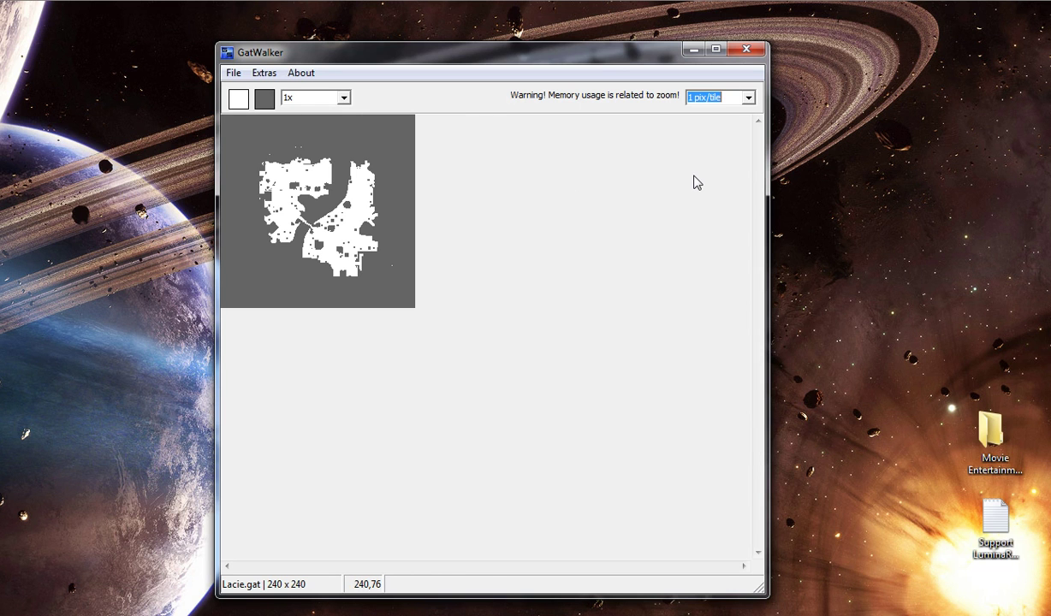
Minimize GatWalker and switch to the Lacie map in Borf's Ragnarok Online World Editor
click(691, 49)
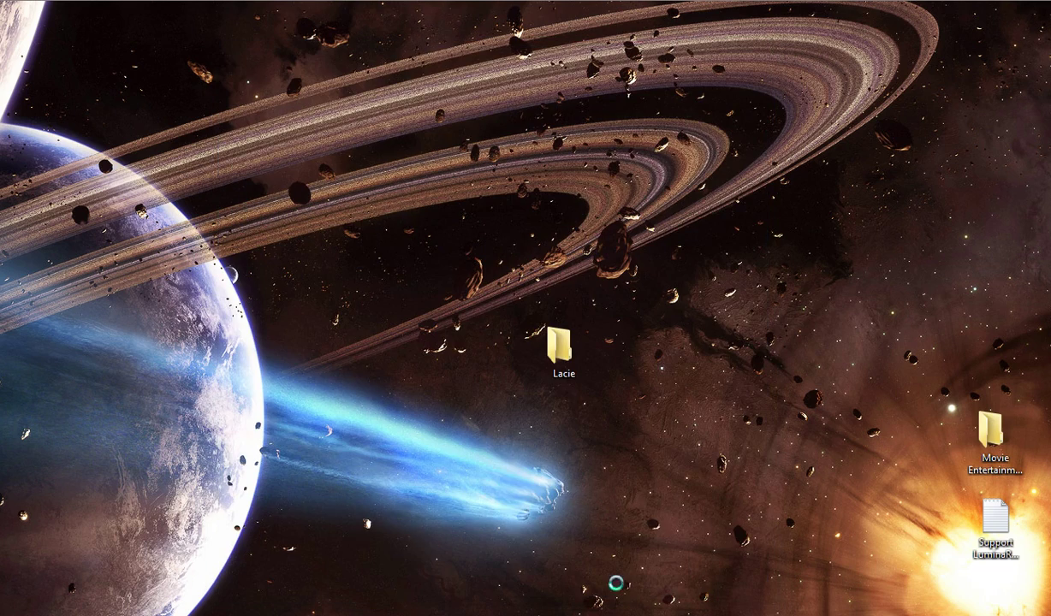
key(alt+Tab)
right_drag(327, 337, 340, 227)
scroll(354, 295, down, 2)
scroll(339, 226, up, 5)
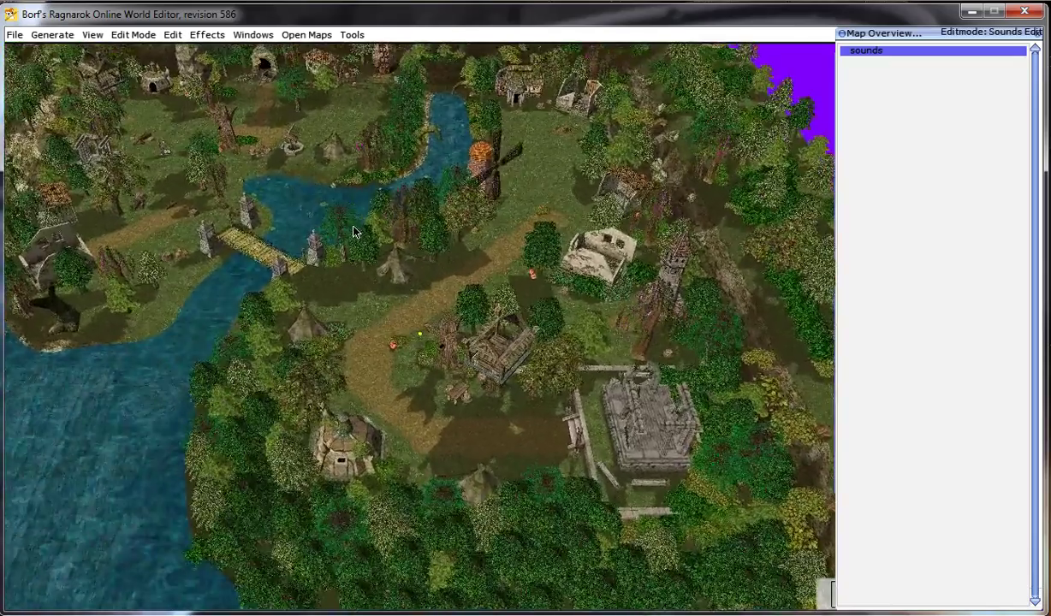
Hide the objects and lightmaps in the map view
key(o)
key(l)
right_drag(353, 229, 363, 302)
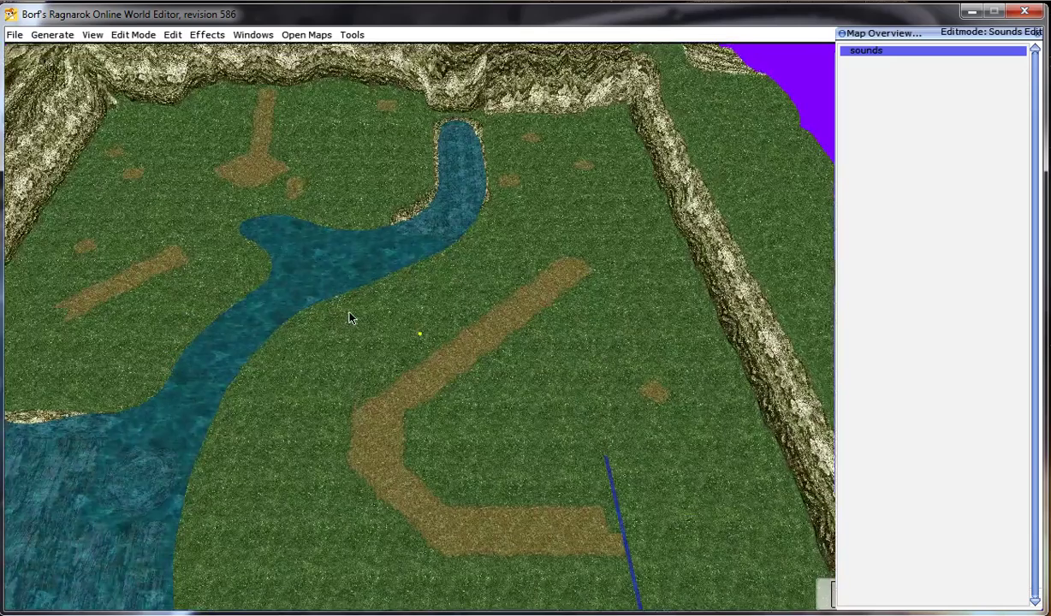
key(l)
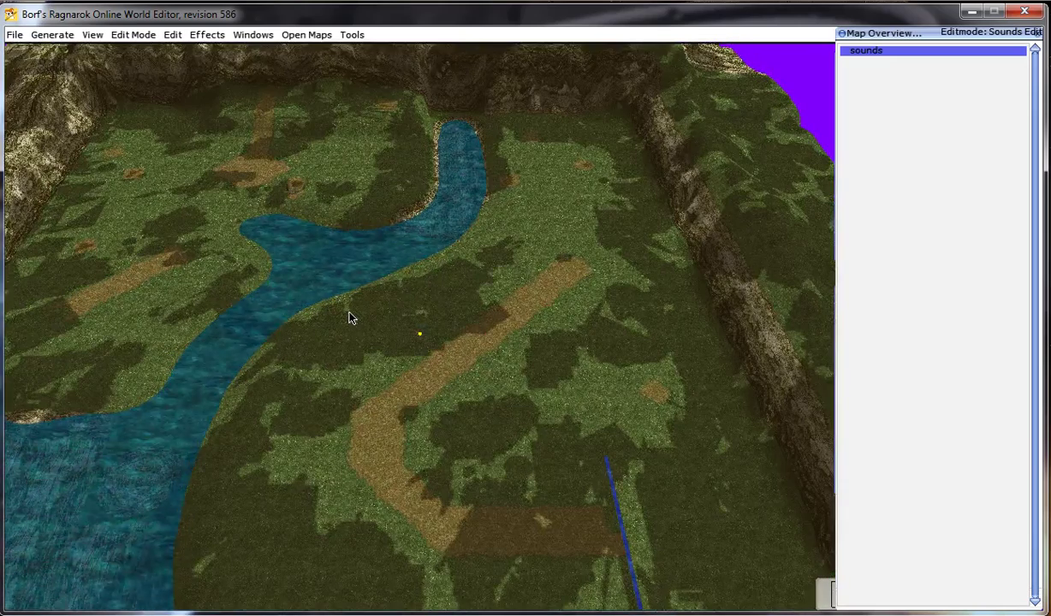
key(l)
key(o)
key(o)
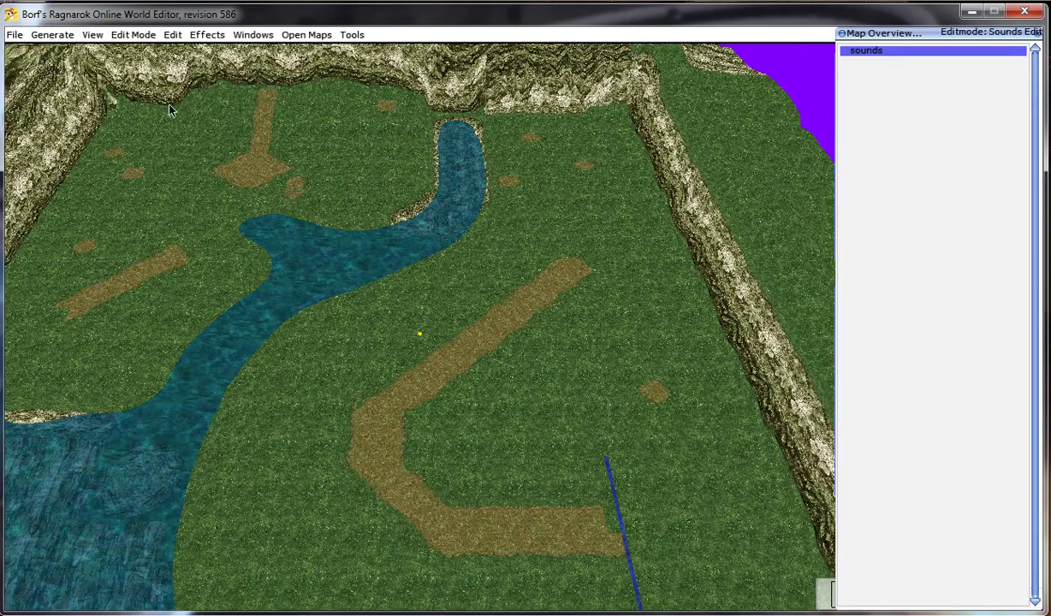
Switch the map view to Topcamera and hide the dot
click(94, 34)
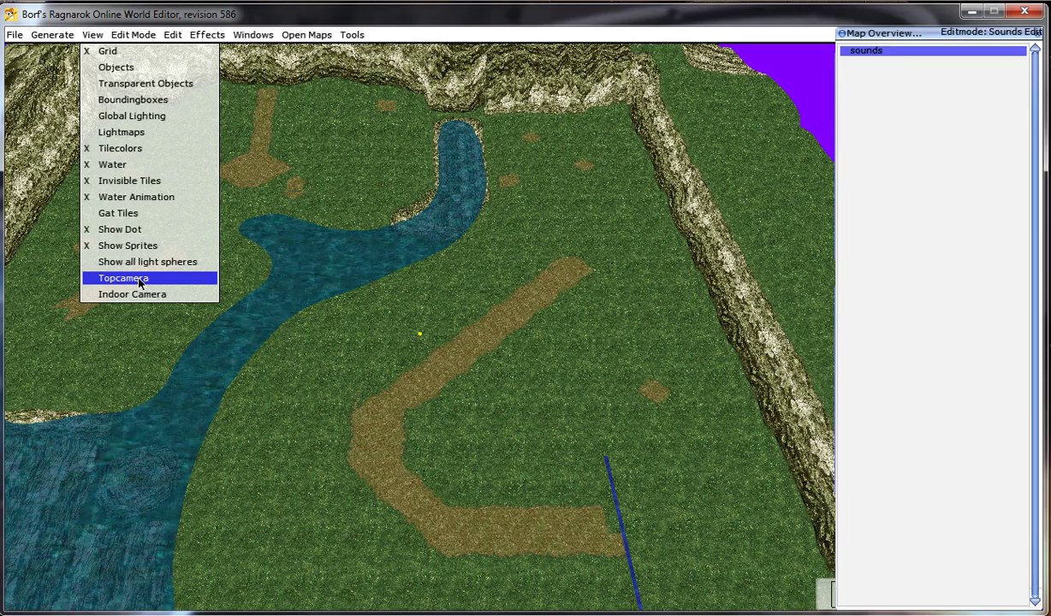
click(140, 281)
scroll(351, 362, down, 5)
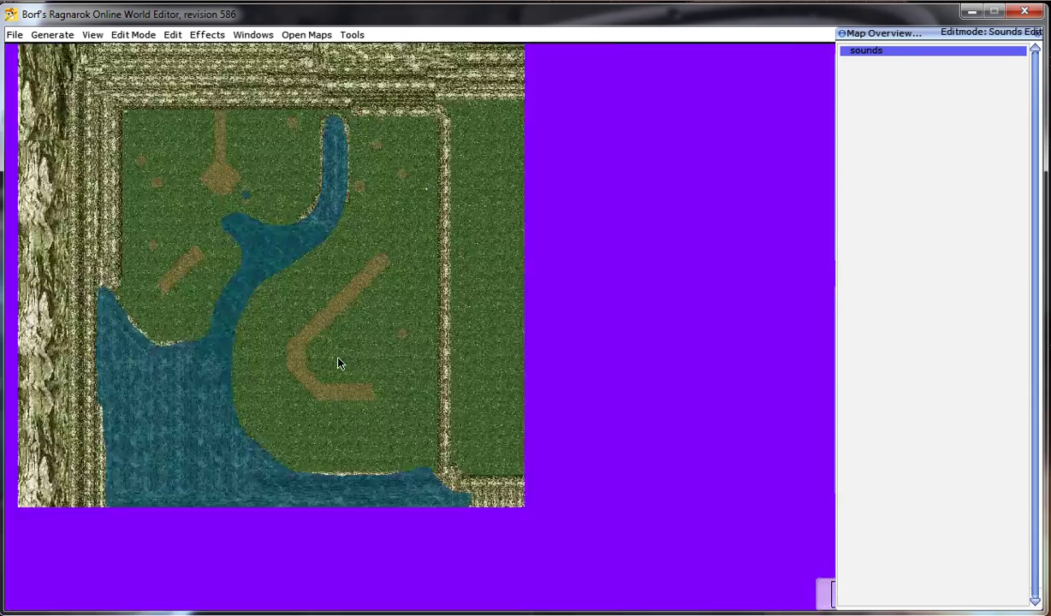
right_drag(340, 362, 428, 274)
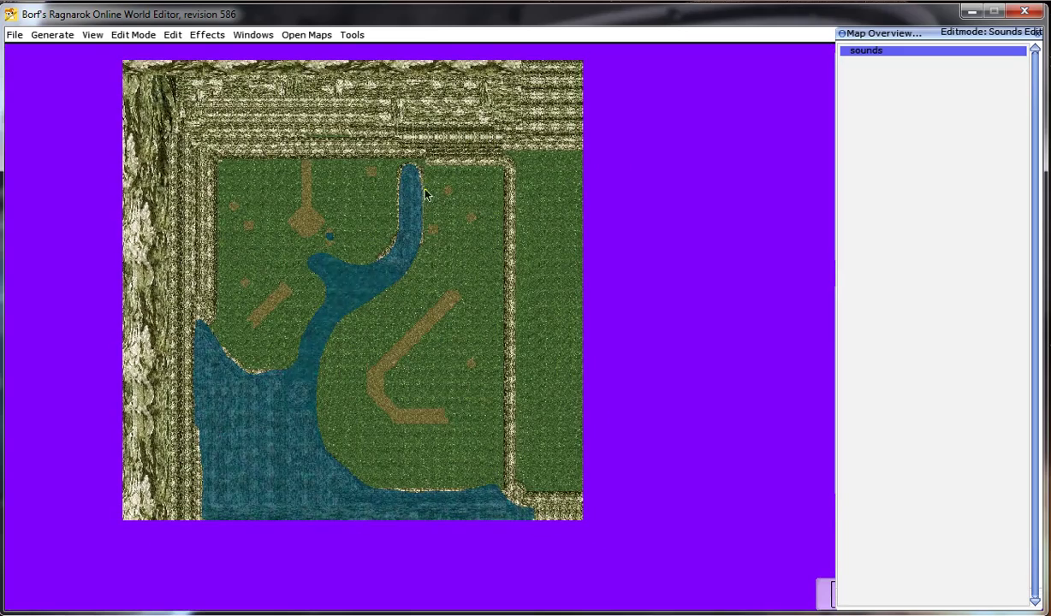
click(92, 35)
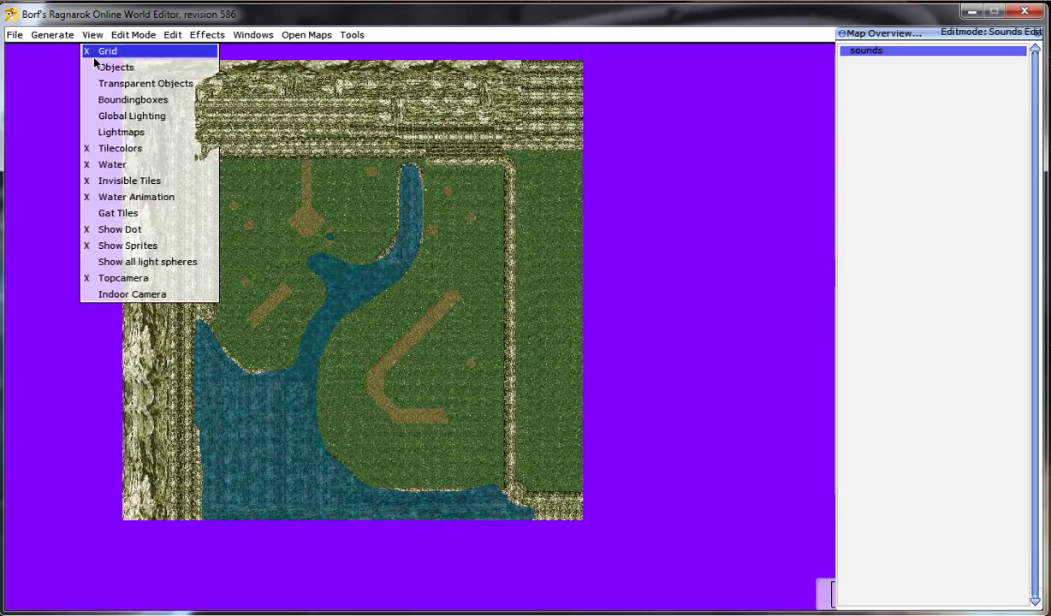
click(128, 230)
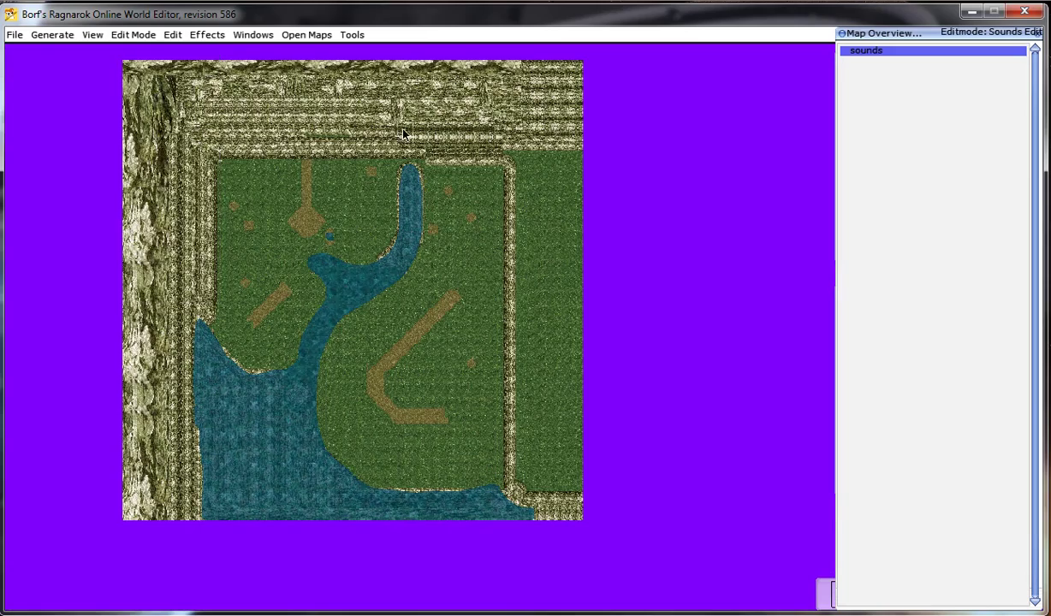
Frame the entire top-down map, with objects and lightmaps shown, as large as fits in the view
scroll(531, 266, down, 2)
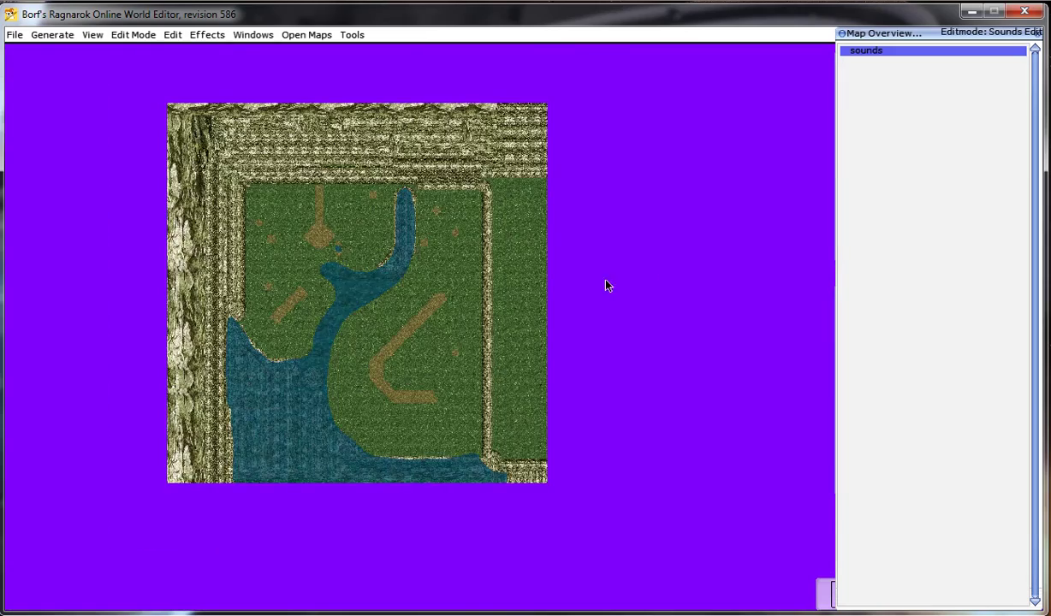
right_drag(484, 257, 567, 261)
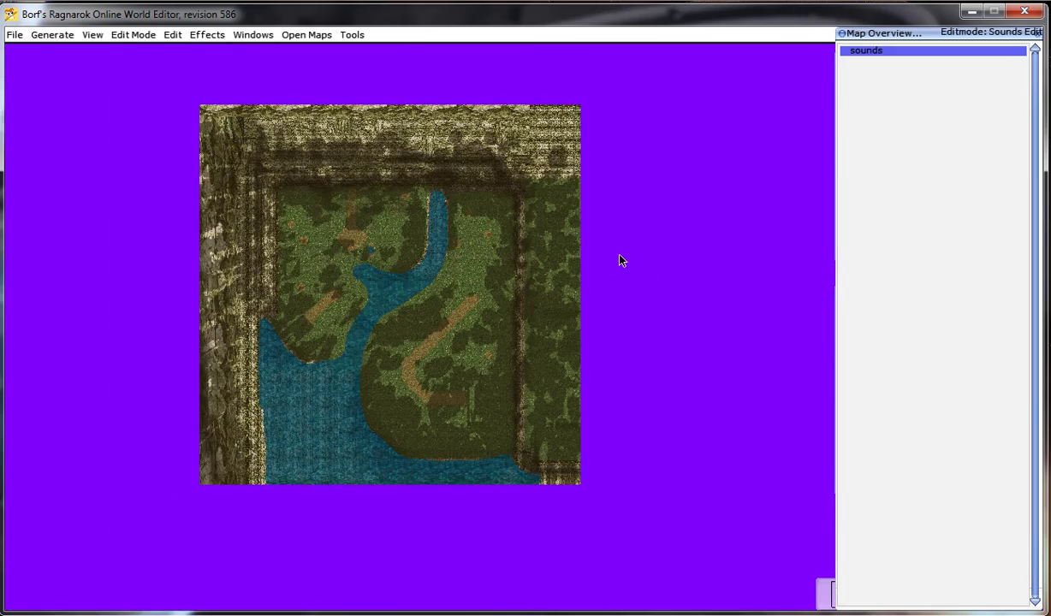
scroll(627, 259, up, 2)
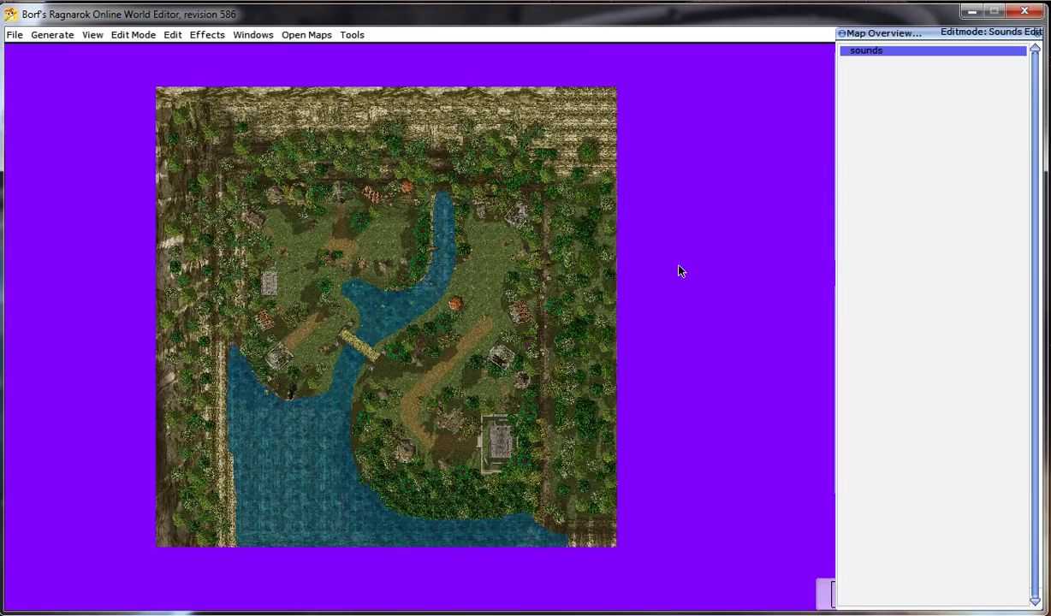
scroll(694, 260, down, 1)
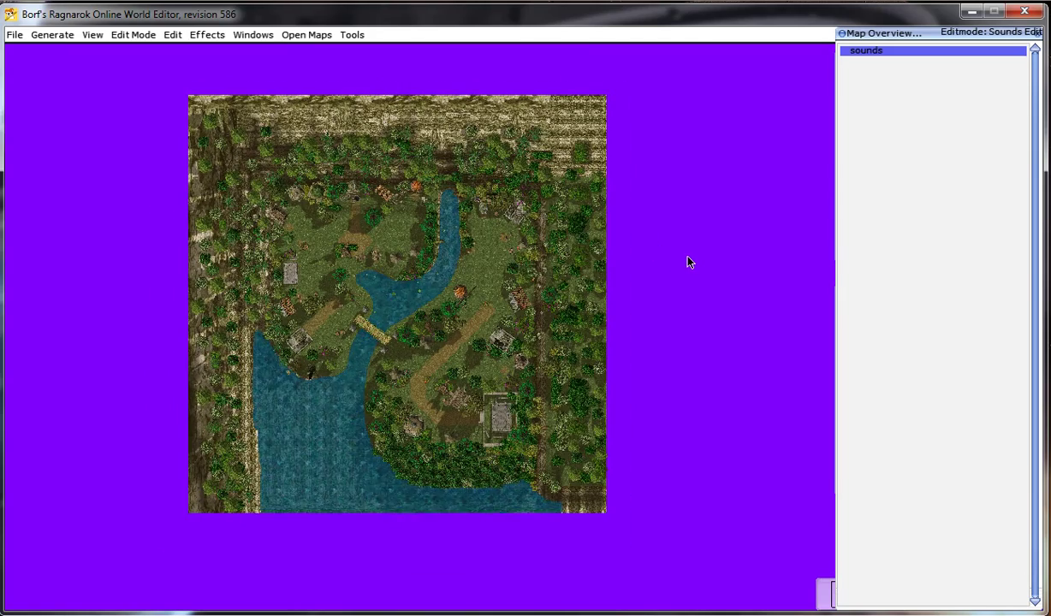
scroll(687, 261, up, 2)
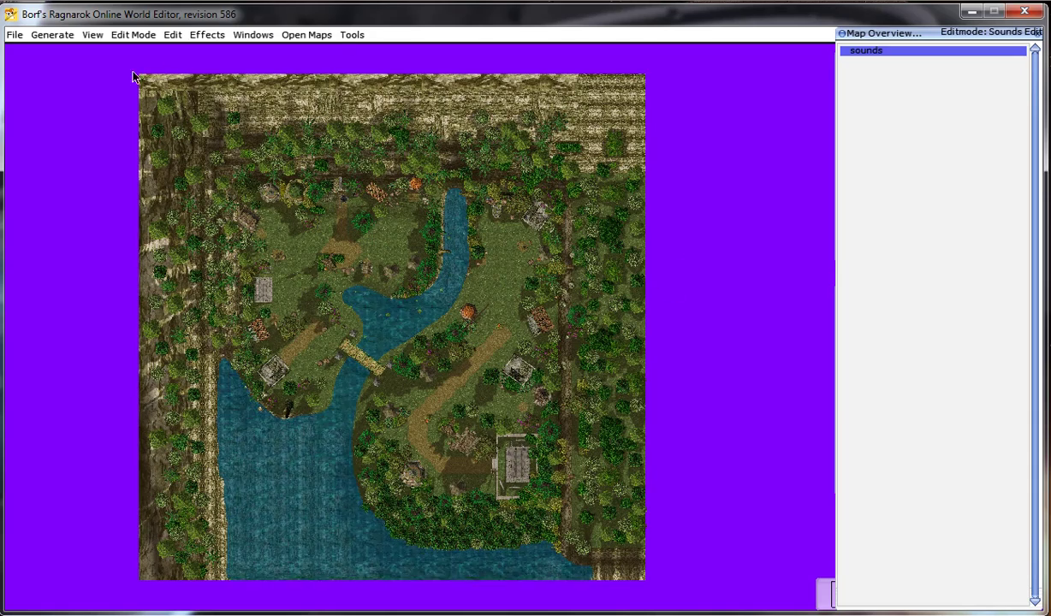
scroll(713, 184, up, 1)
mouse_move(713, 177)
right_down()
mouse_move(715, 156)
mouse_move(714, 169)
right_up()
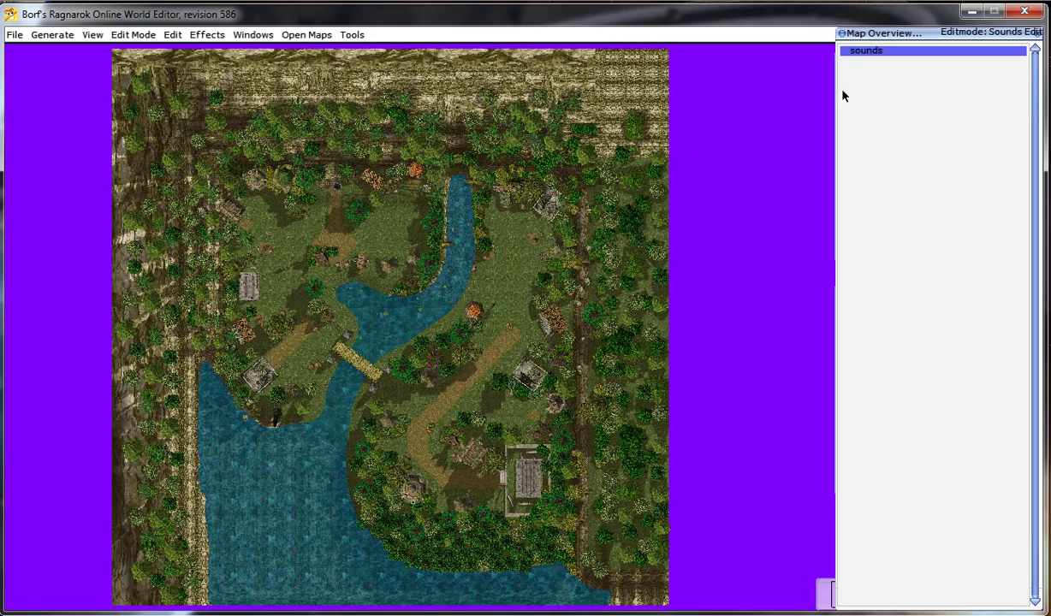
Minimize the world editor, create a new bitmap image on the desktop and open it for editing in Paint
click(992, 11)
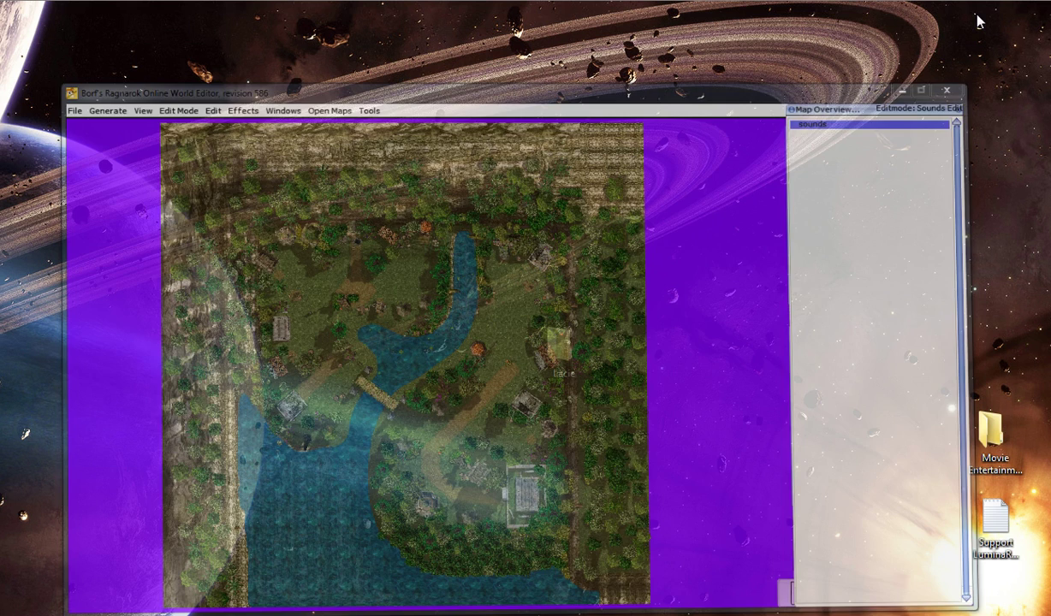
click(902, 90)
right_click(454, 339)
mouse_move(613, 544)
click(710, 359)
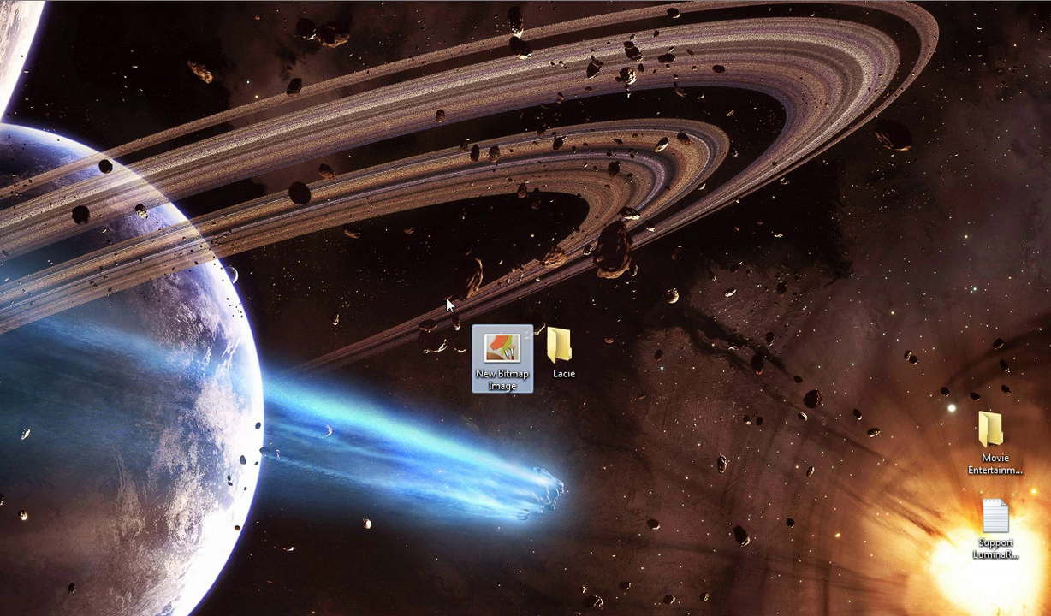
right_click(489, 356)
click(558, 172)
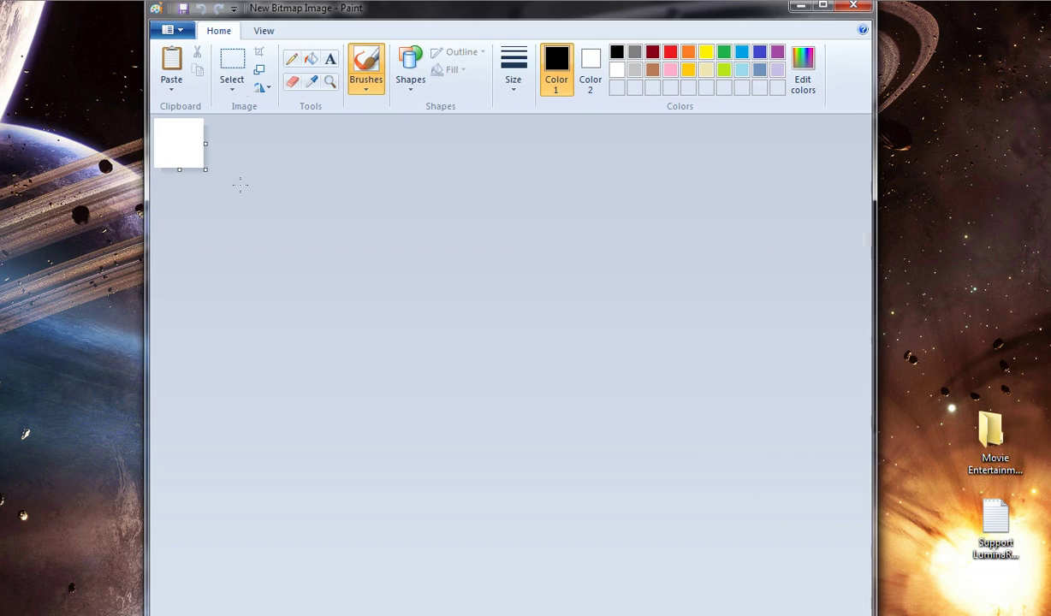
Paste the world editor screenshot and shift it so the map's upper-left corner meets the canvas corner
key(ctrl+v)
drag(390, 16, 314, 0)
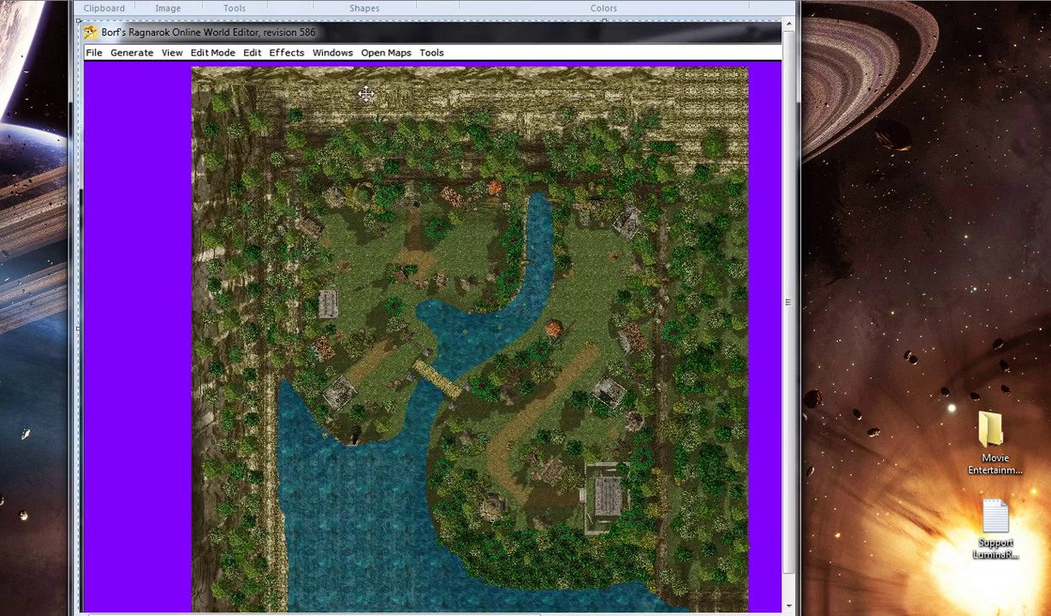
mouse_move(404, 159)
mouse_down()
mouse_move(382, 176)
mouse_move(295, 138)
mouse_move(305, 150)
mouse_move(299, 137)
mouse_up()
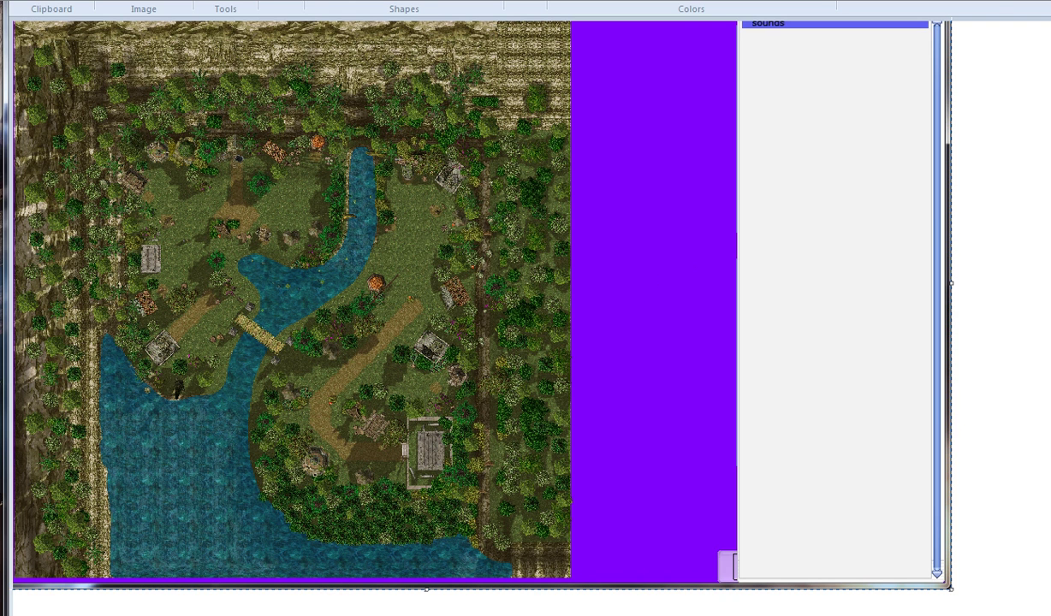
Trim the canvas's right and bottom edges to the map's borders, checking the bottom edge up close
drag(1050, 329, 703, 351)
key(Escape)
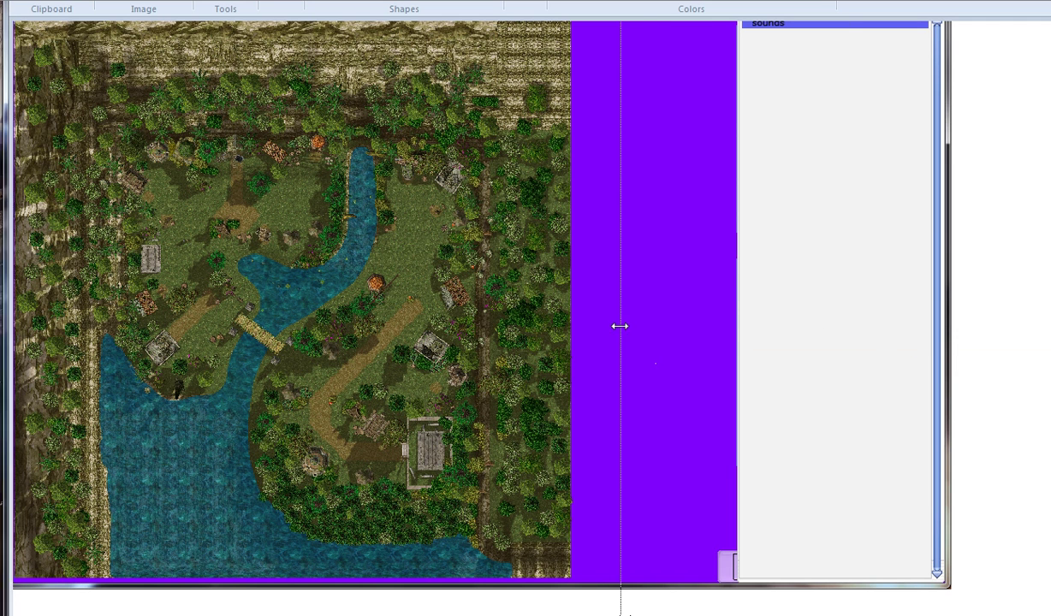
drag(574, 348, 570, 351)
scroll(817, 287, down, 1)
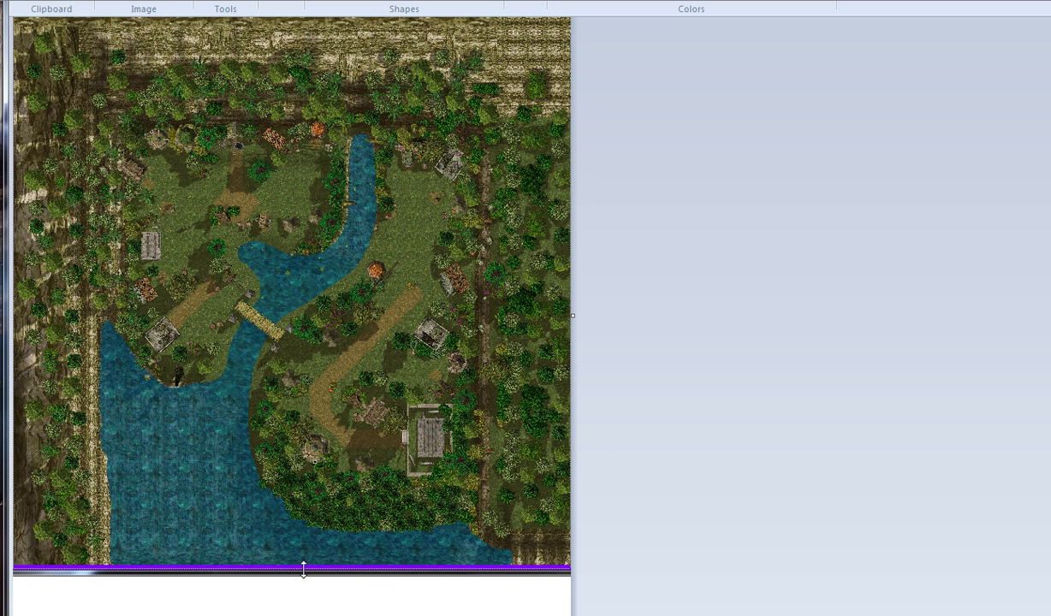
drag(303, 582, 312, 566)
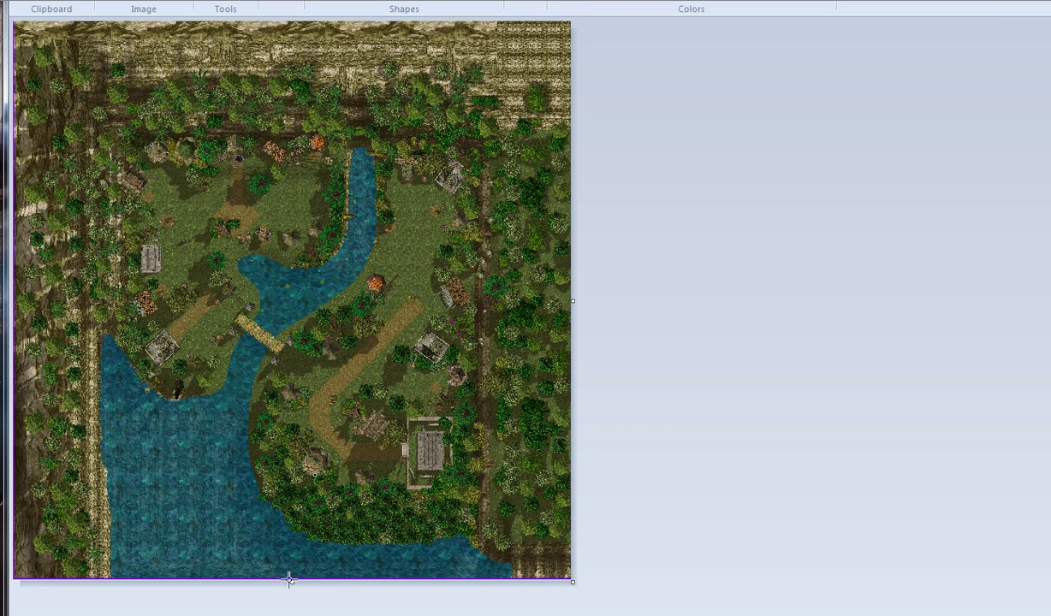
drag(290, 581, 291, 580)
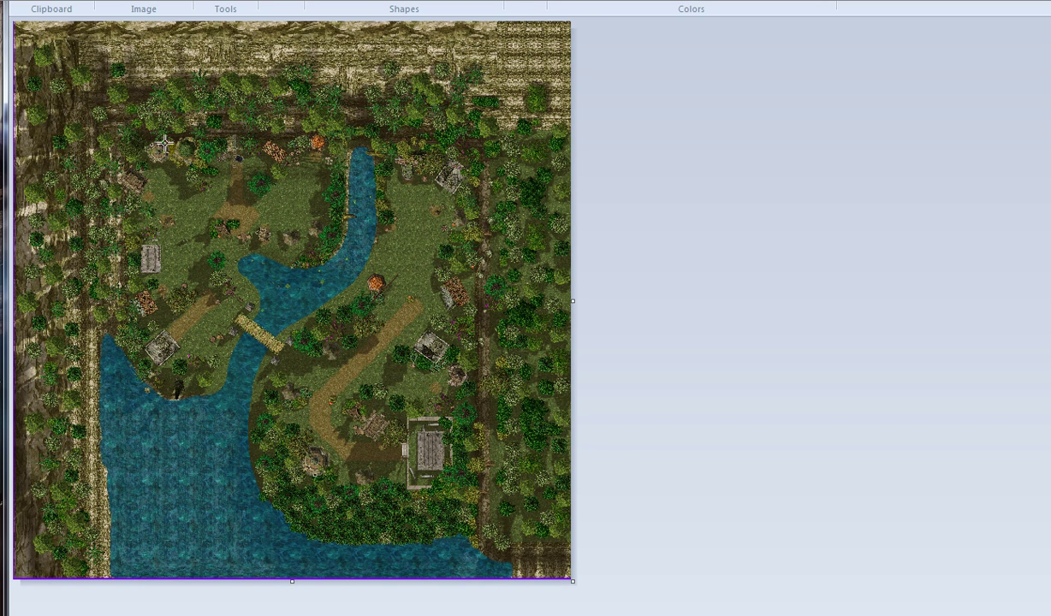
click(365, 475)
scroll(569, 494, down, 1)
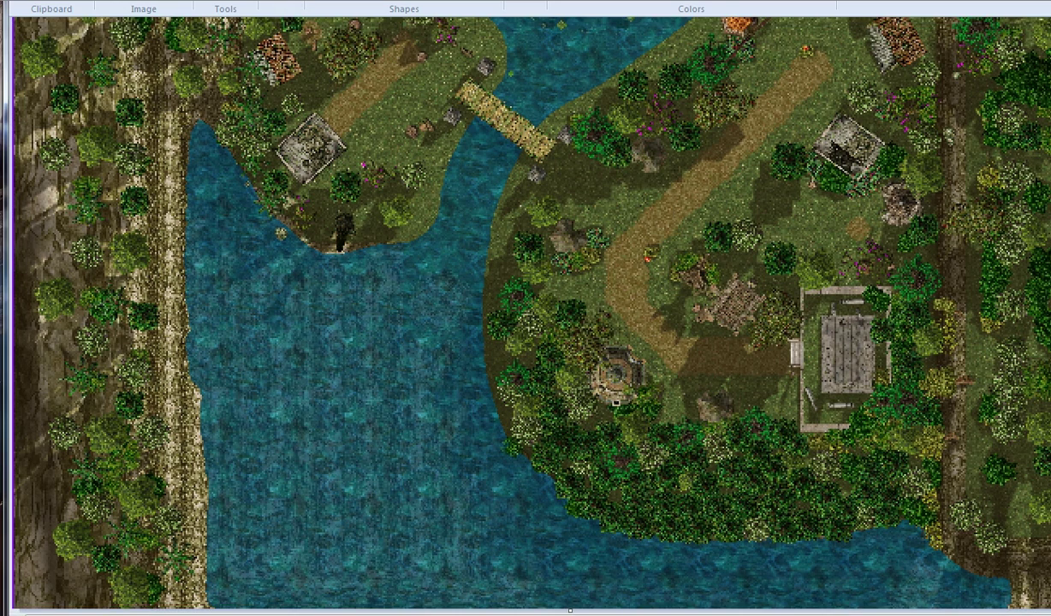
scroll(525, 312, up, 5)
ctrl+scroll(525, 312, down, 1)
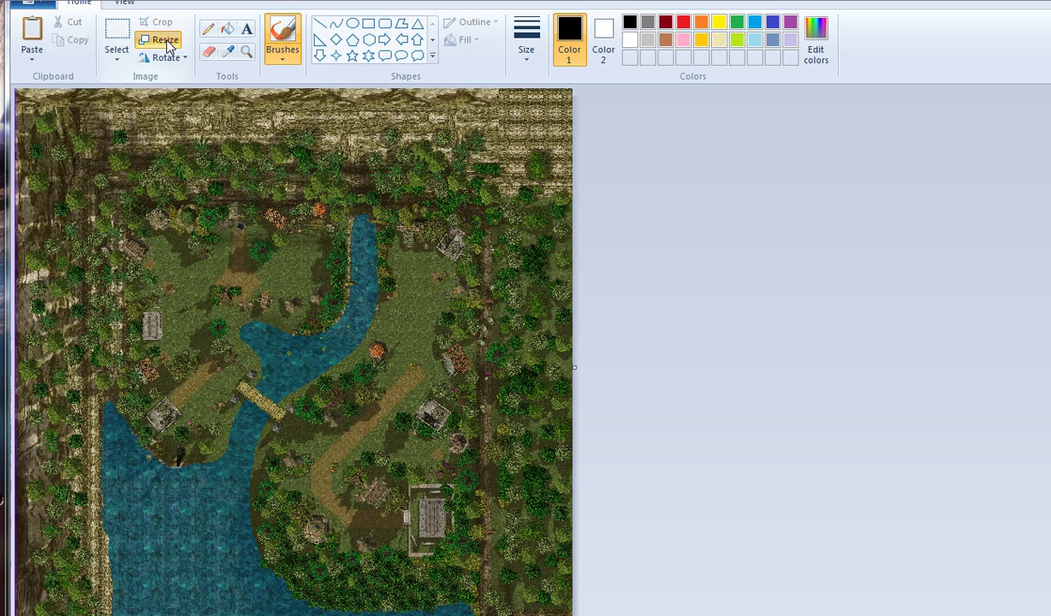
Resize the map image to 240 by 240 pixels without maintaining the aspect ratio
click(166, 43)
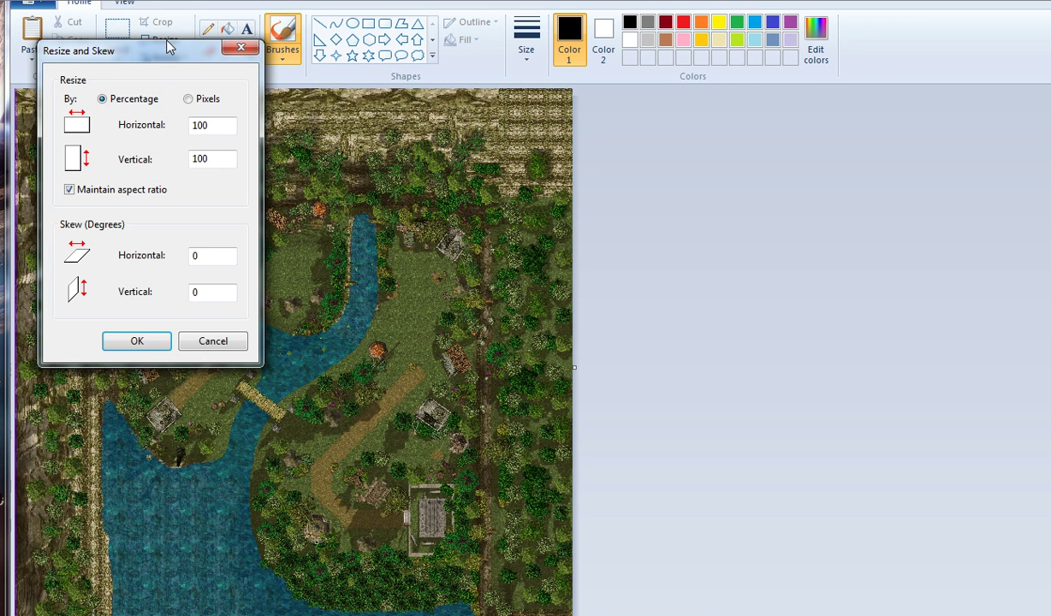
click(187, 98)
drag(214, 125, 163, 125)
text(240)
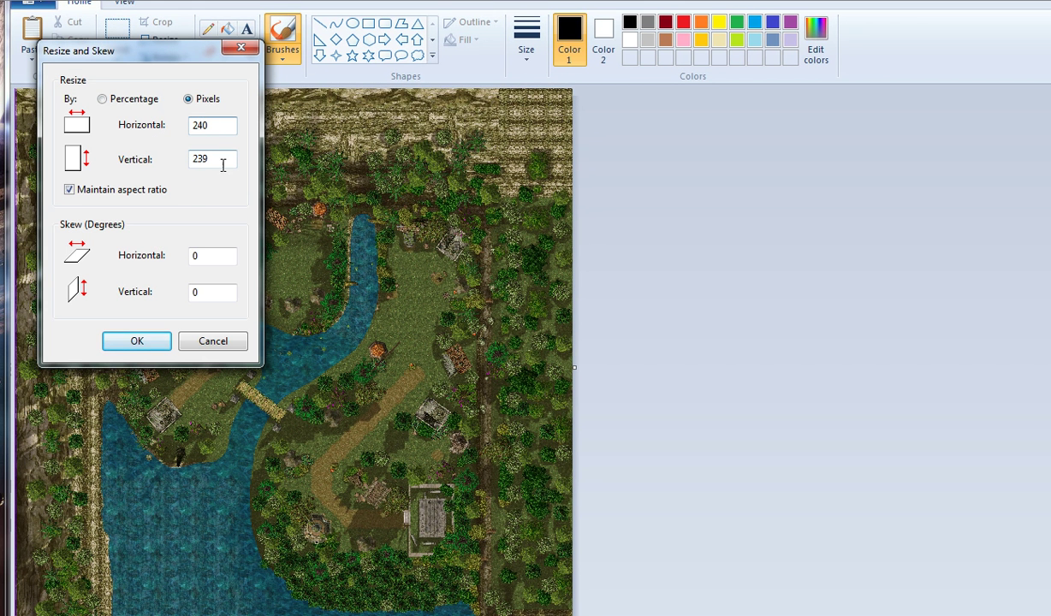
click(70, 189)
double_click(199, 159)
text(240)
click(139, 342)
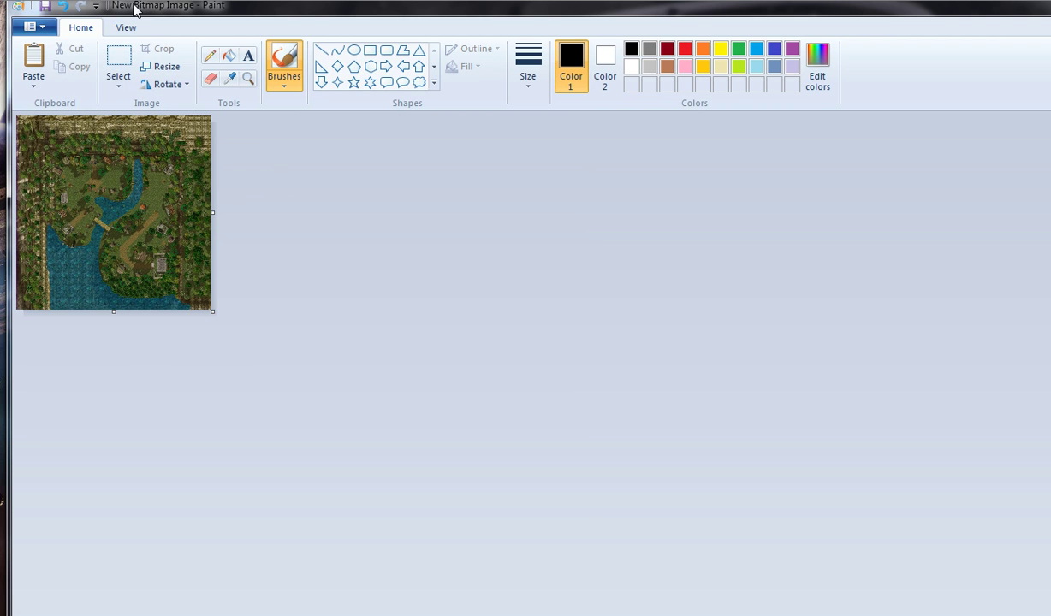
Save the image as a 24-bit bitmap over Lacie.bmp in the desktop's Lacie folder and close Paint
click(34, 27)
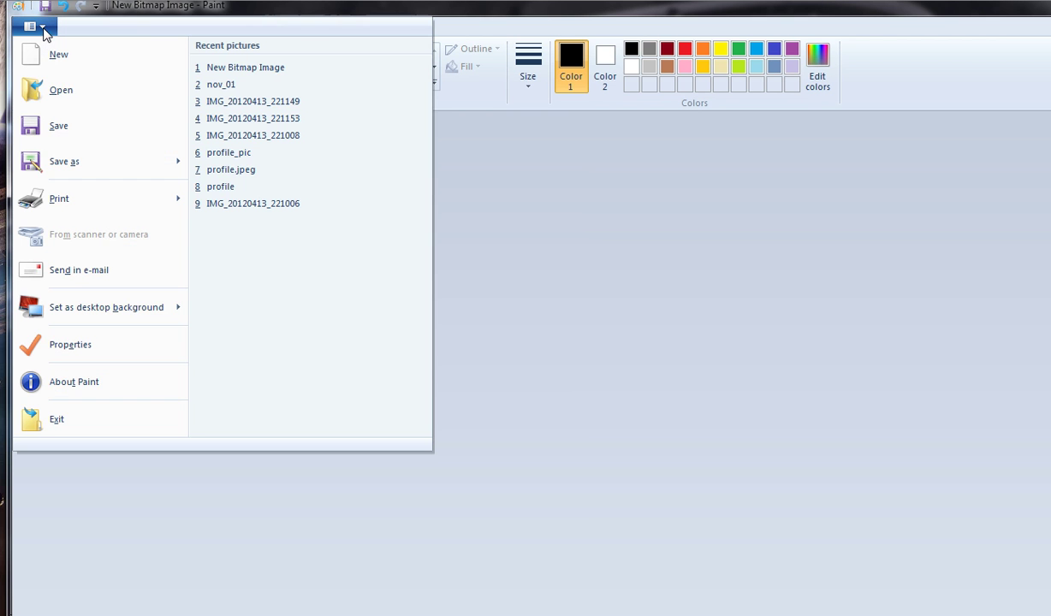
click(95, 155)
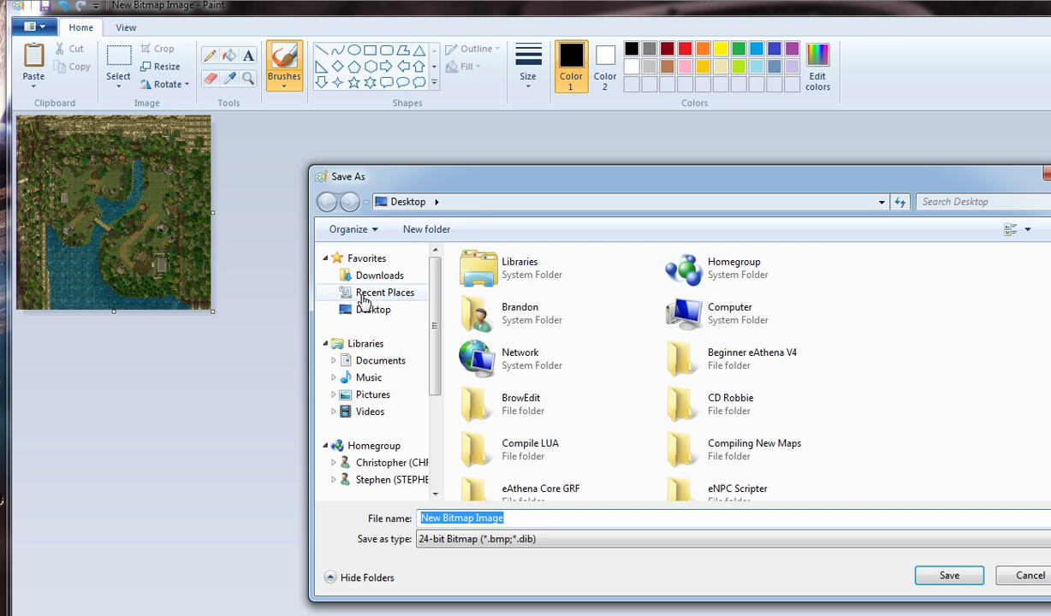
click(927, 350)
key(l)
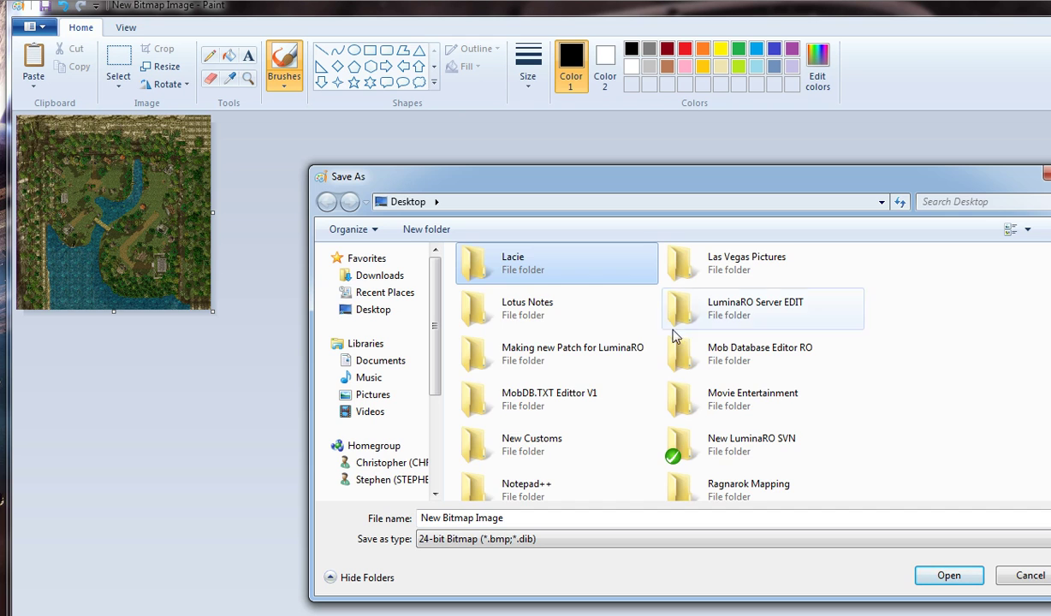
double_click(499, 269)
click(587, 295)
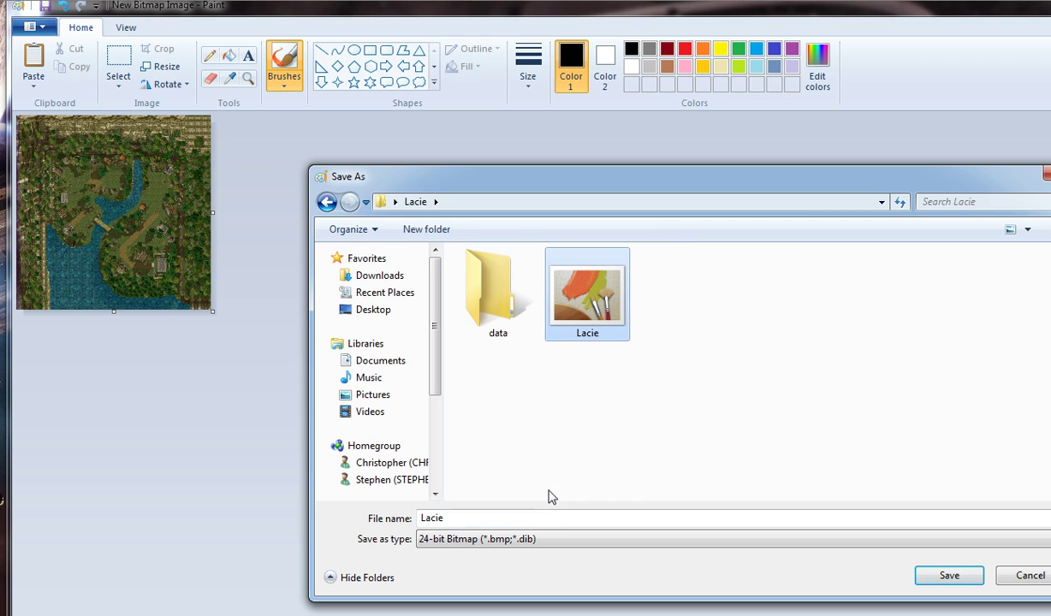
double_click(535, 518)
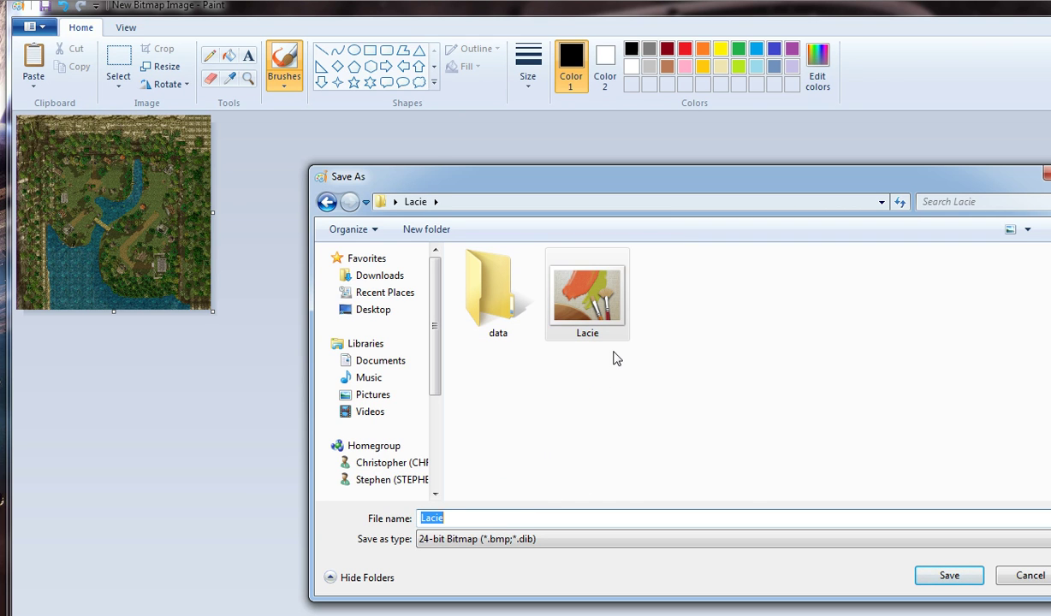
click(948, 576)
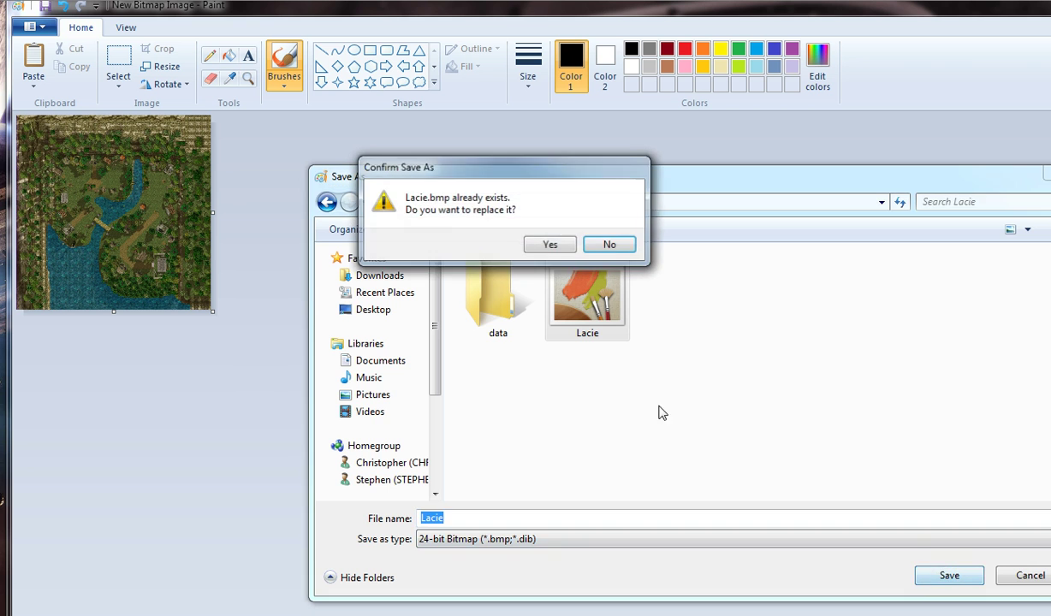
click(549, 307)
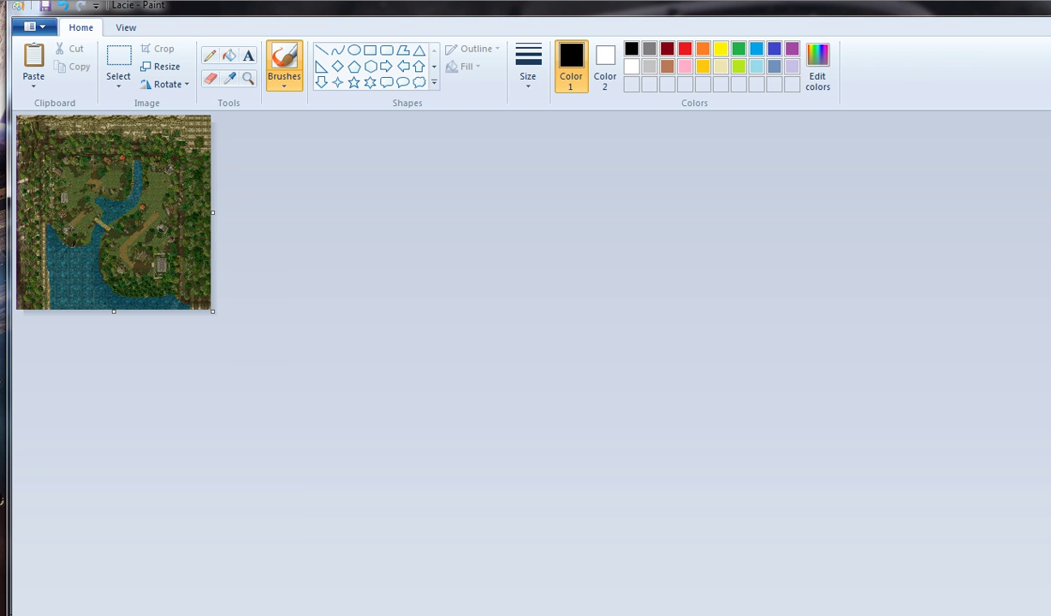
key(alt+F4)
Preview the saved Lacie bitmap enlarged and check its image dimensions in the file properties
double_click(570, 359)
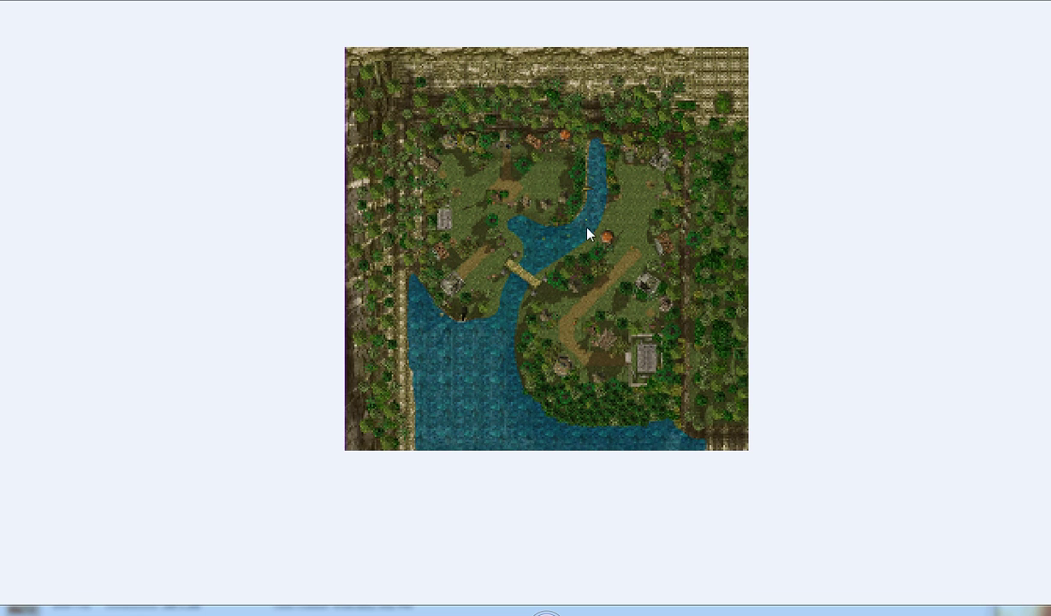
scroll(832, 178, up, 2)
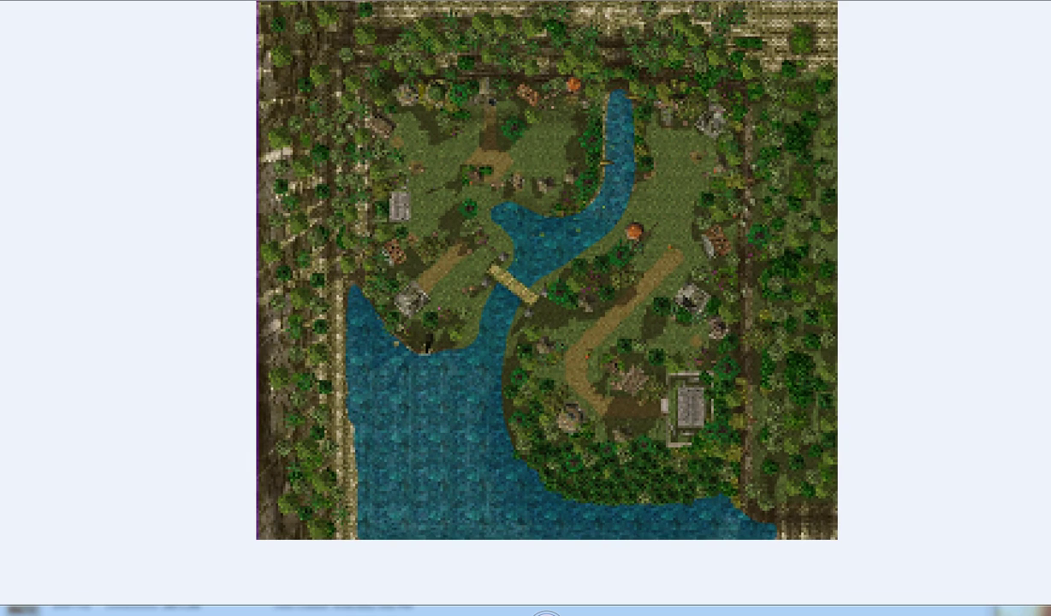
key(alt+F4)
right_click(196, 161)
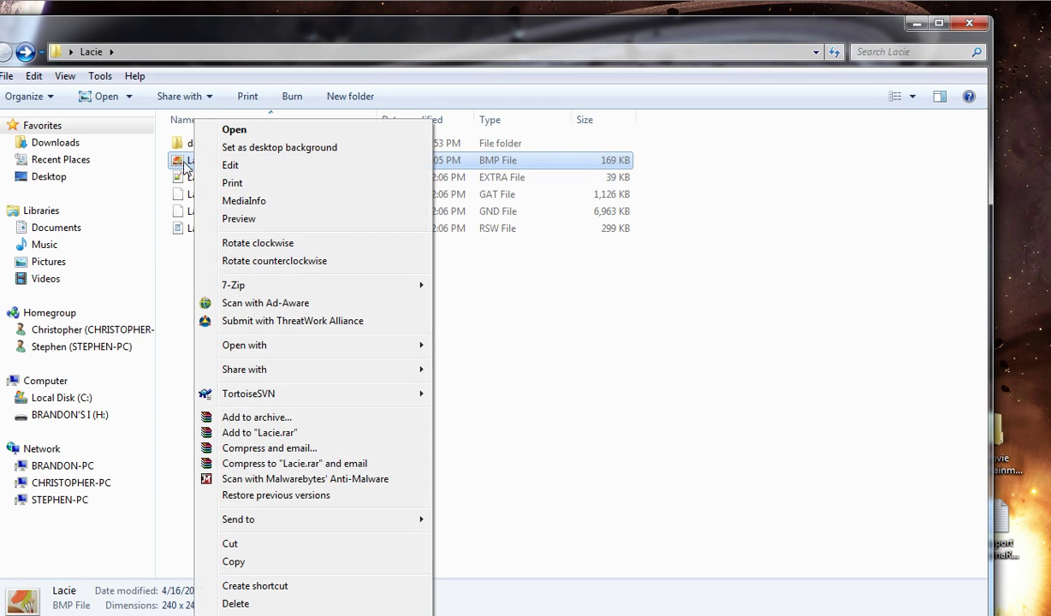
click(235, 615)
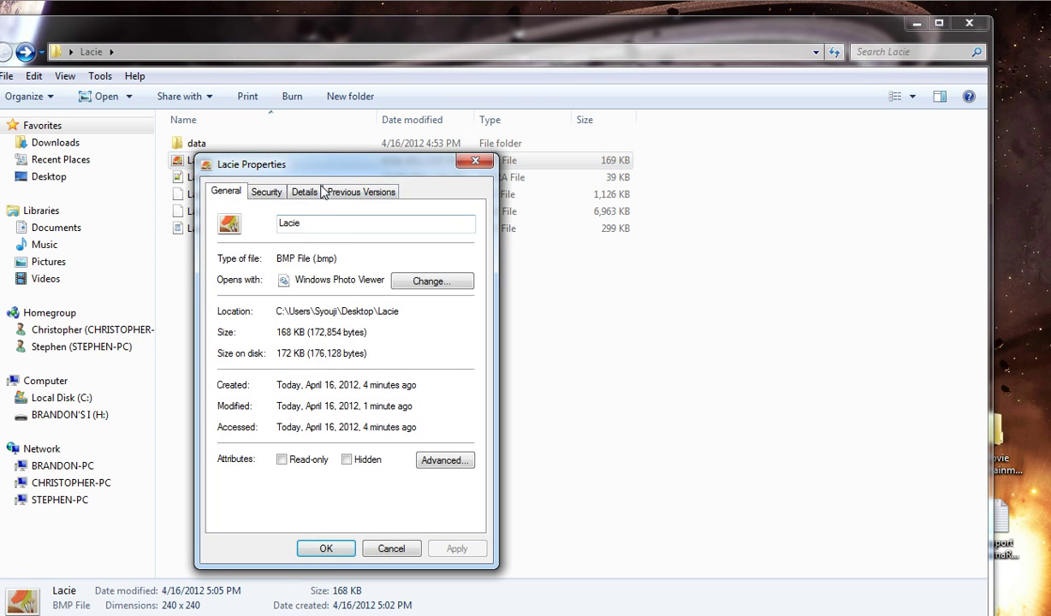
click(305, 193)
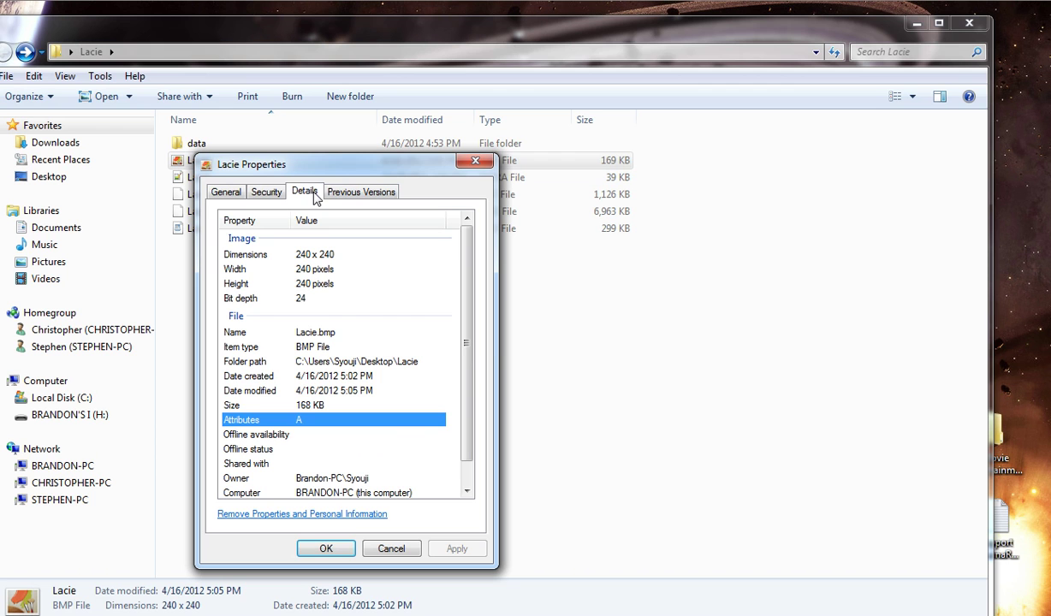
click(393, 548)
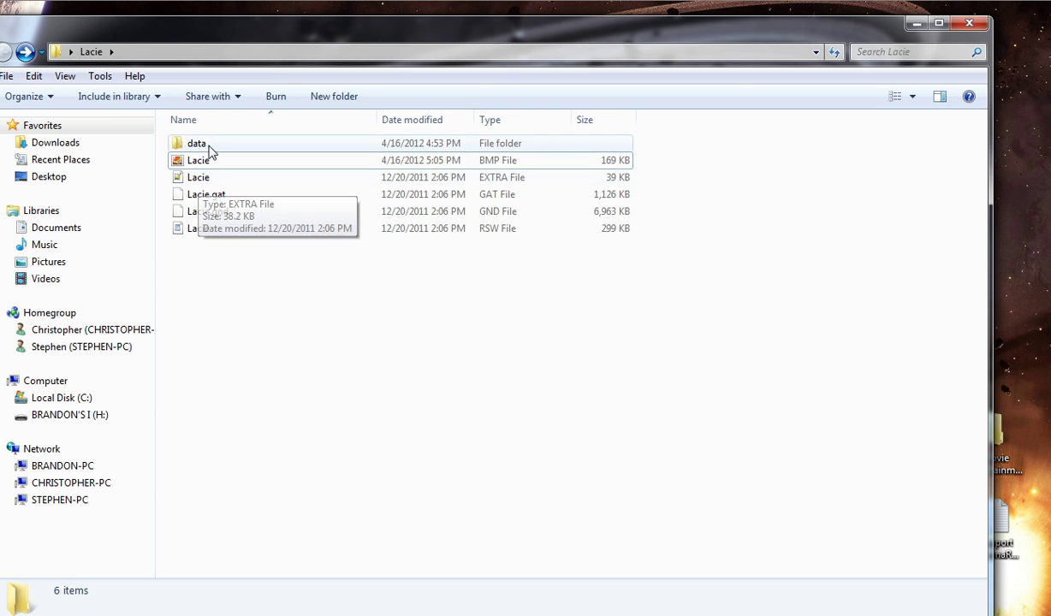
Move the Lacie bitmap down through the folders into data/texture/À¯ÀúÀÎÅÍÆäÀÌ½º/map
drag(199, 160, 215, 147)
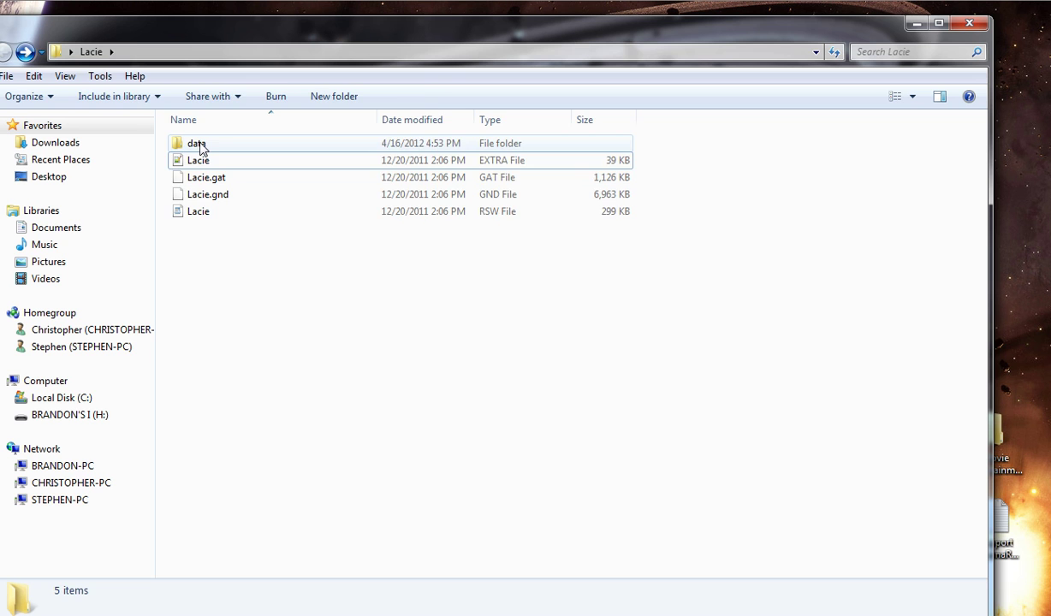
double_click(199, 145)
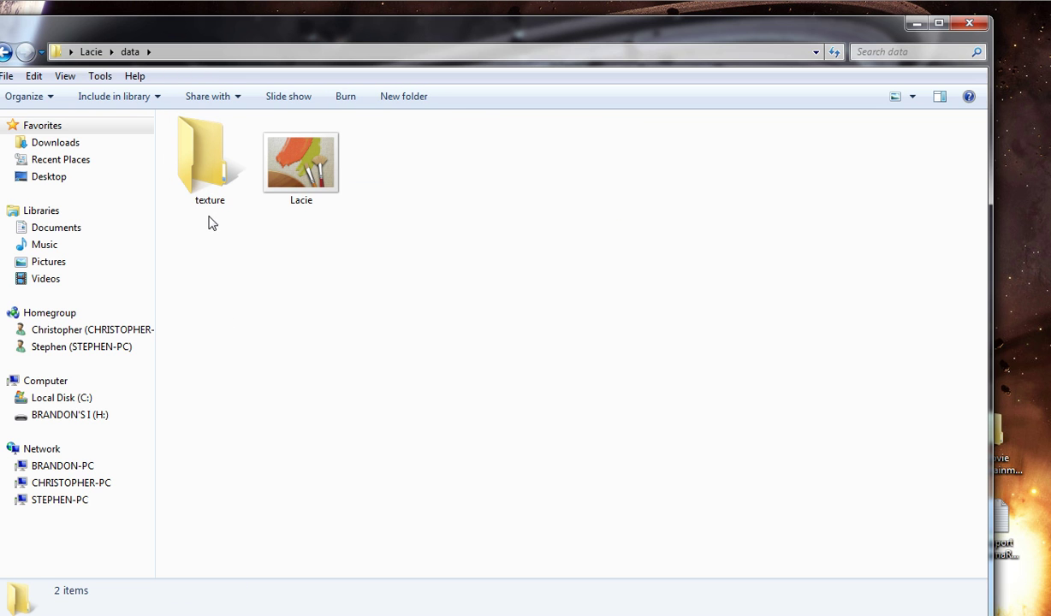
drag(317, 178, 219, 181)
double_click(220, 179)
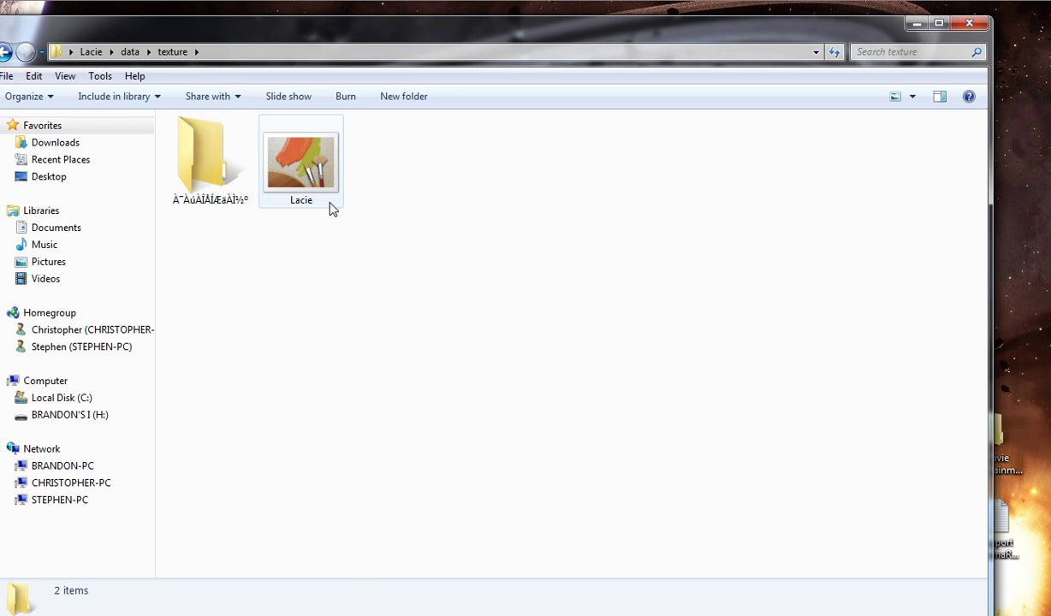
drag(282, 154, 231, 173)
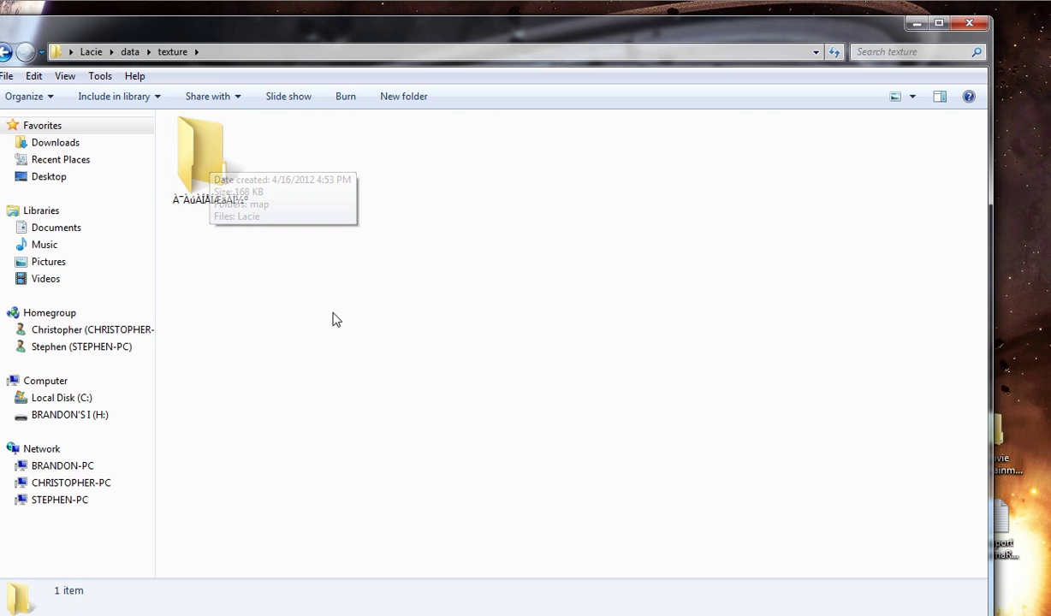
double_click(219, 171)
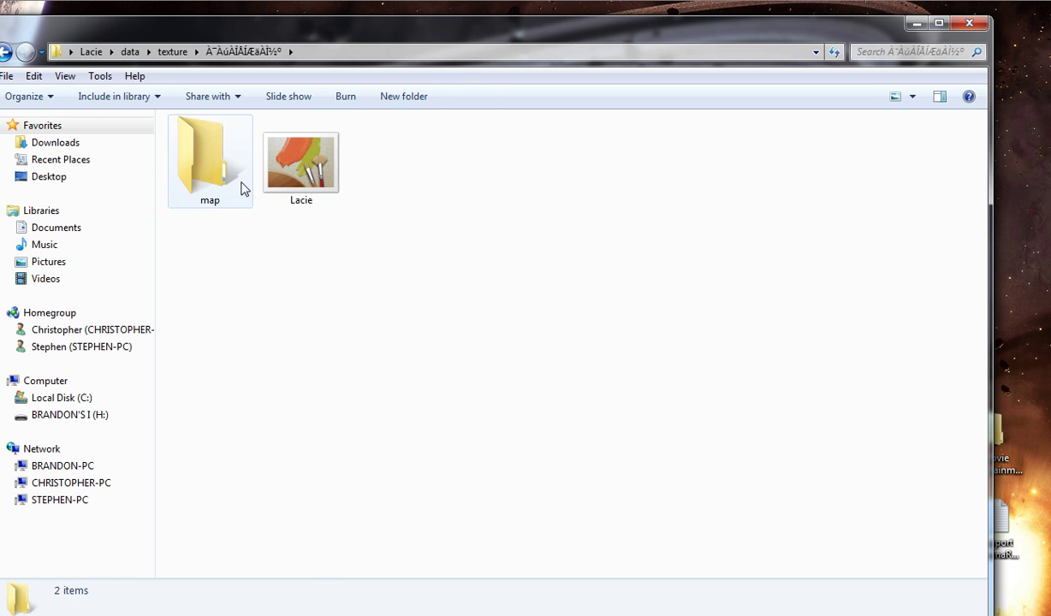
drag(295, 171, 200, 171)
double_click(201, 171)
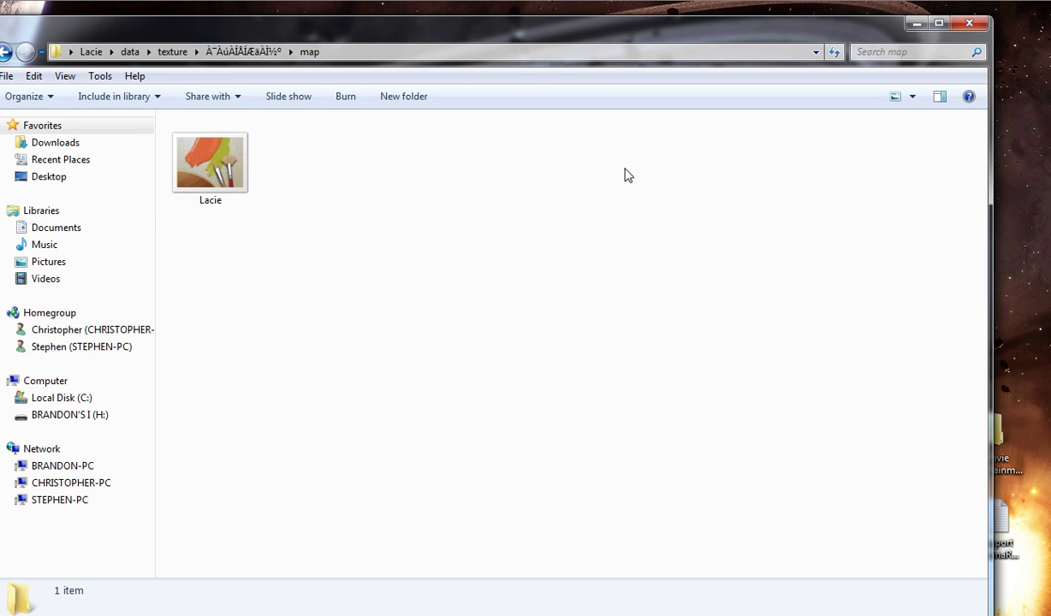
Close the Lacie folder window and delete the leftover bitmap image from the desktop
click(7, 51)
click(7, 51)
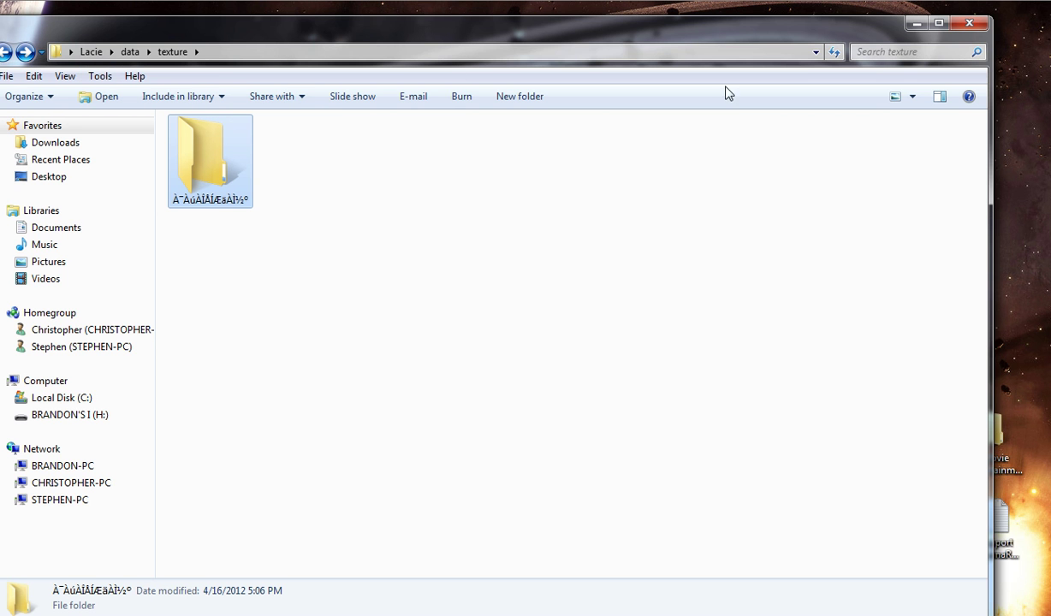
click(969, 24)
drag(436, 286, 510, 404)
key(Delete)
key(Return)
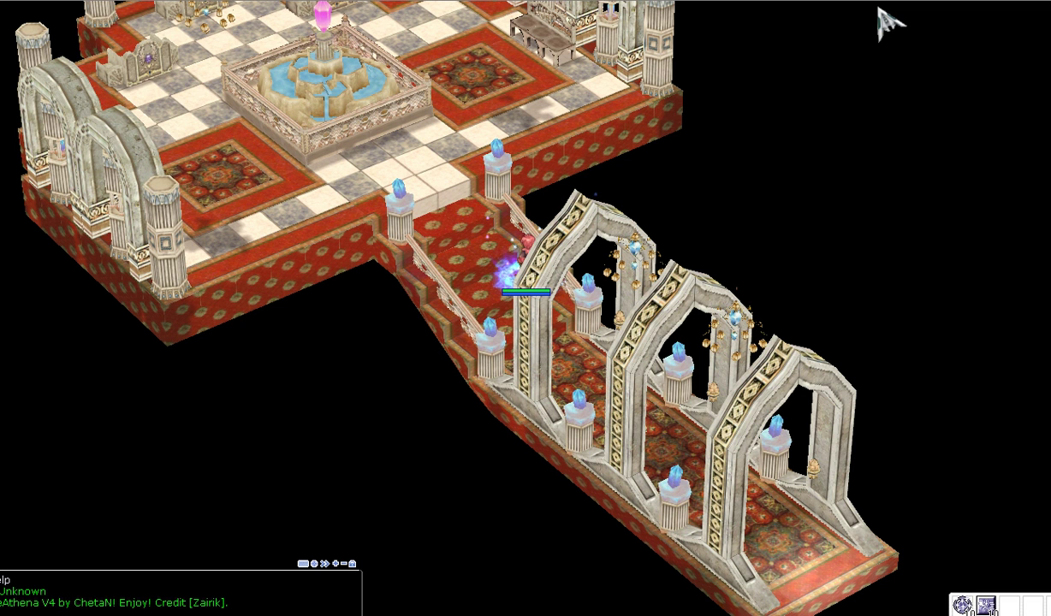
key(Return)
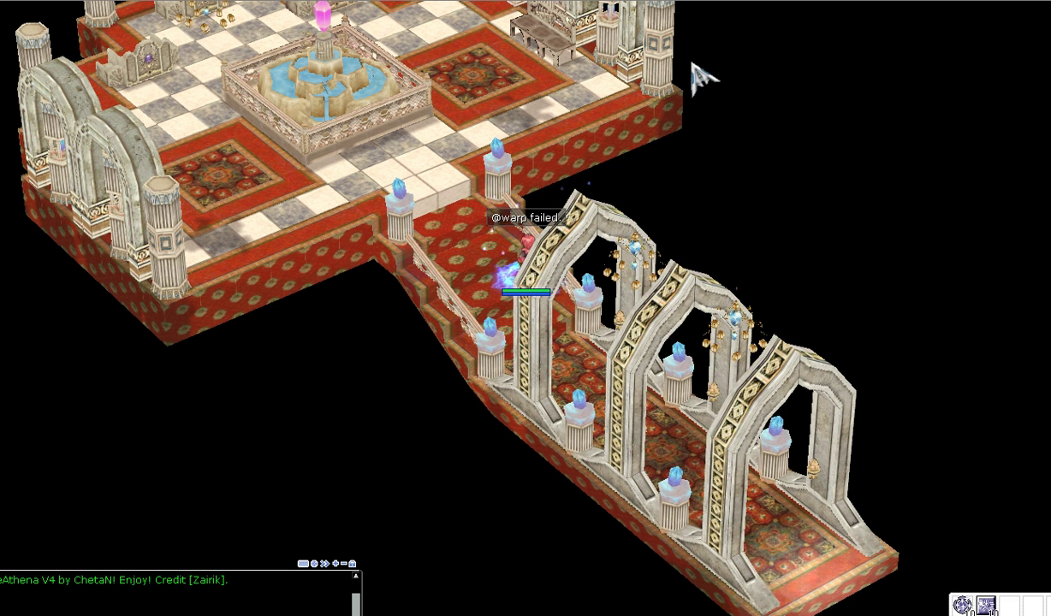
key(Return)
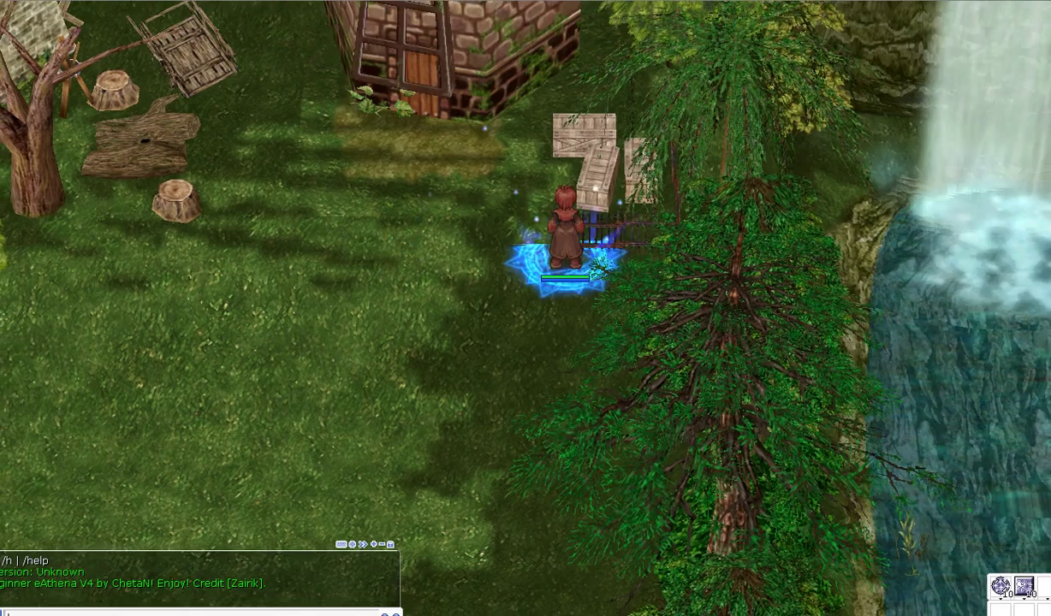
scroll(509, 240, down, 2)
click(469, 281)
right_drag(469, 280, 464, 335)
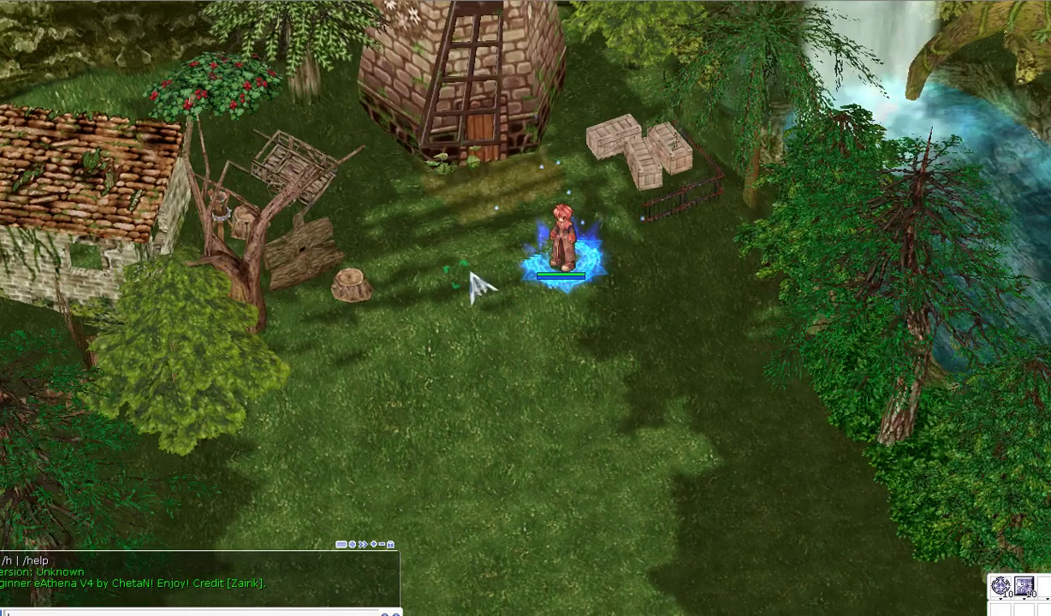
scroll(474, 220, up, 2)
scroll(504, 171, up, 2)
click(520, 155)
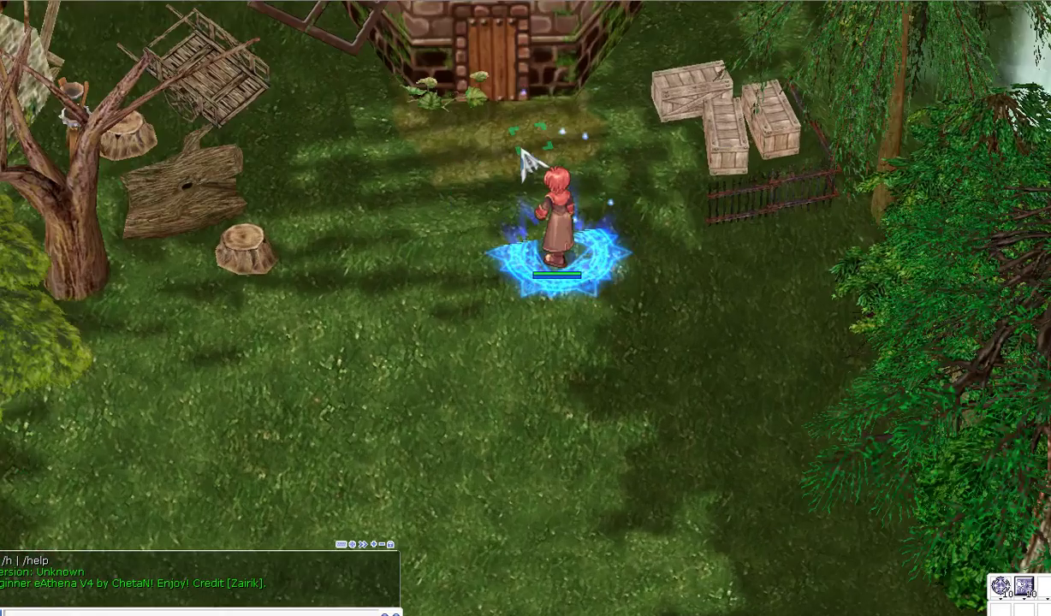
right_drag(599, 128, 587, 219)
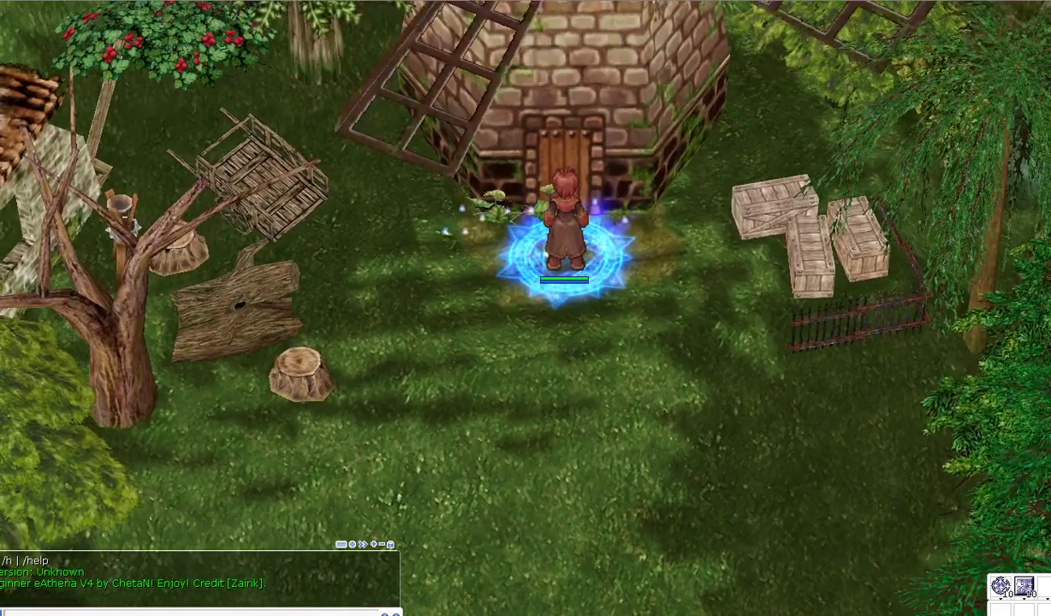
Walk the character past the well to the nearby tent and examine the surroundings from different angles
right_drag(956, 122, 999, 99)
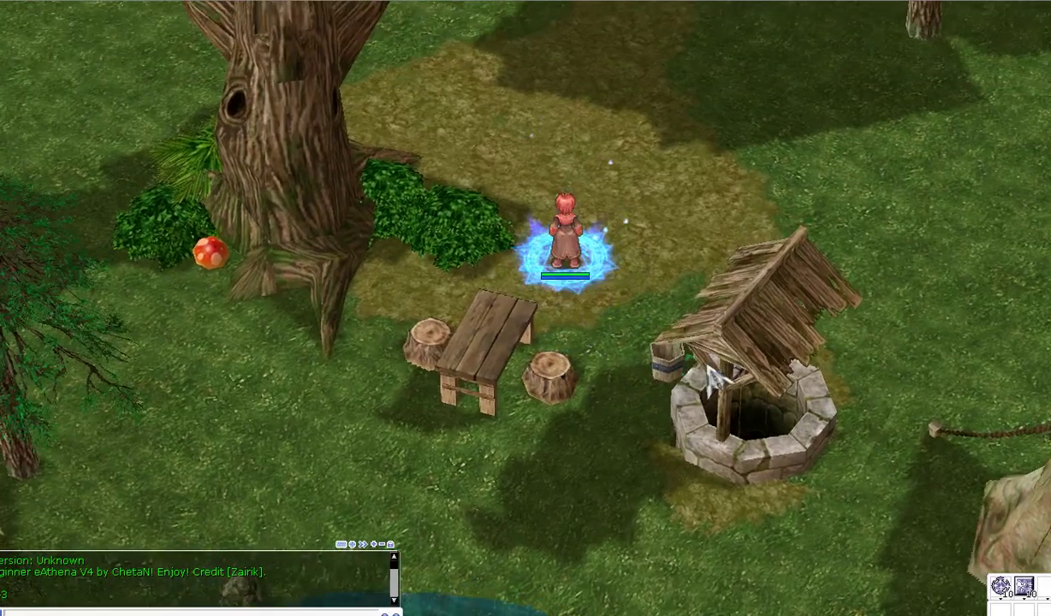
click(705, 372)
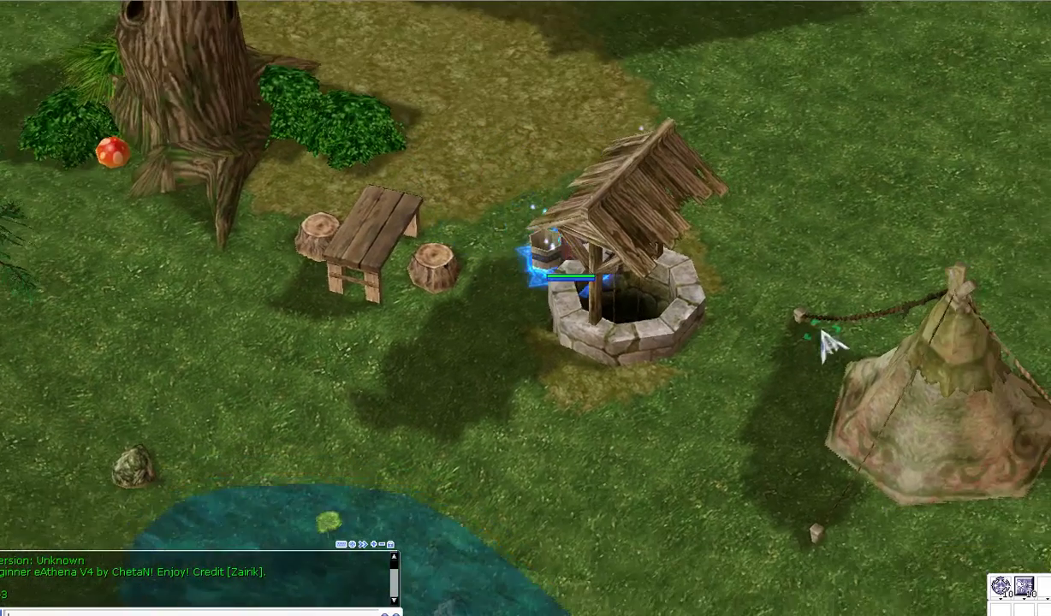
click(825, 362)
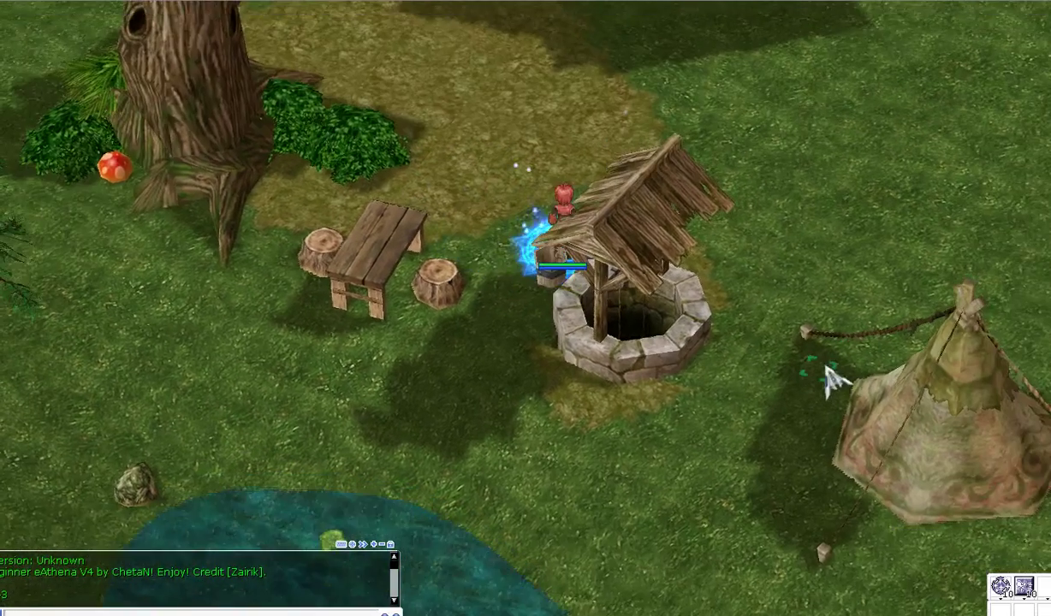
click(956, 344)
click(797, 389)
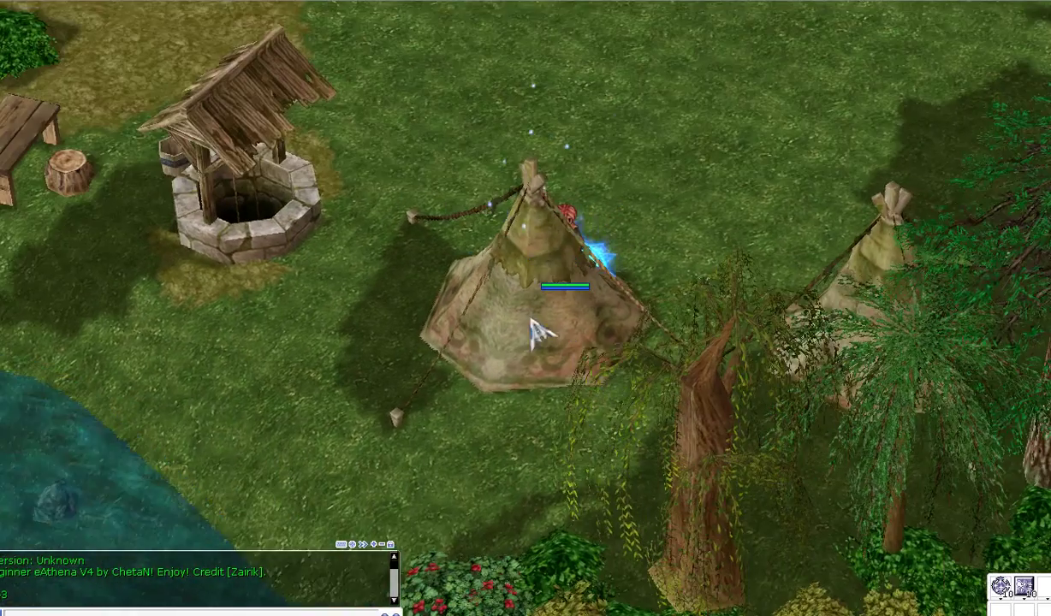
right_drag(567, 241, 785, 244)
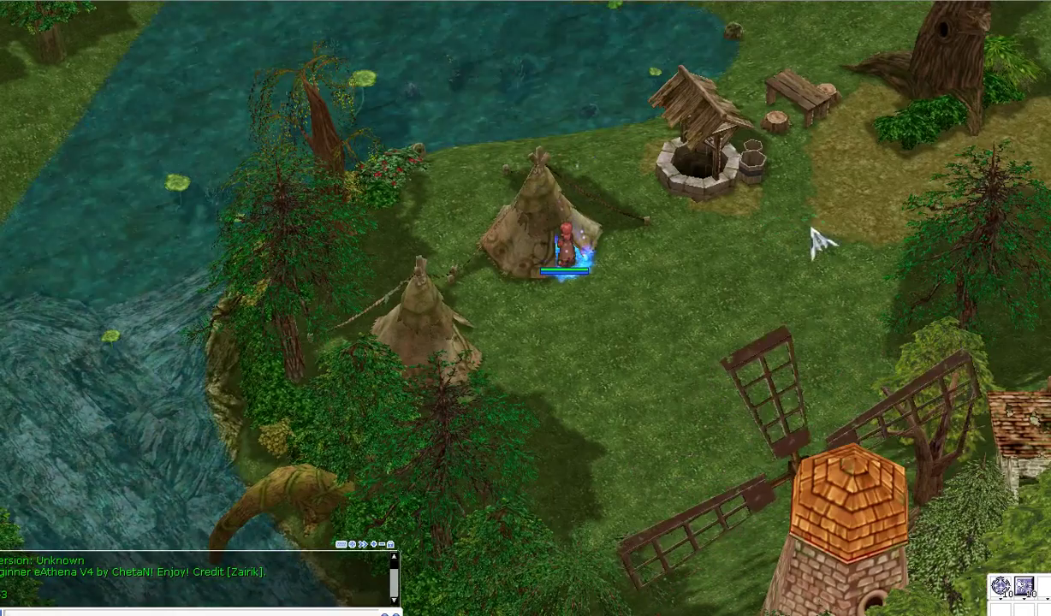
mouse_move(840, 231)
right_down()
mouse_move(826, 232)
mouse_move(839, 231)
right_up()
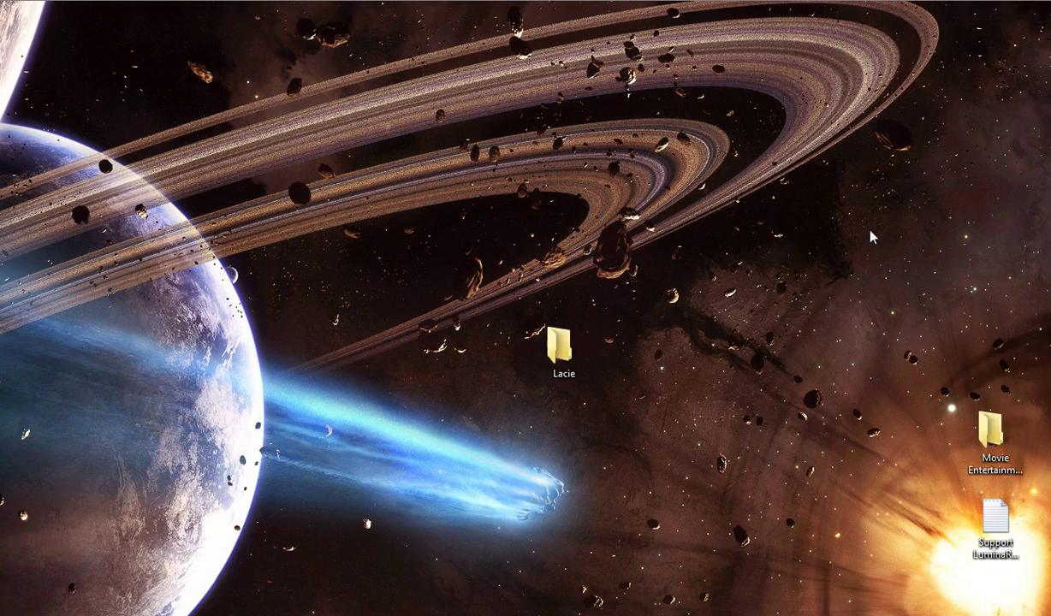